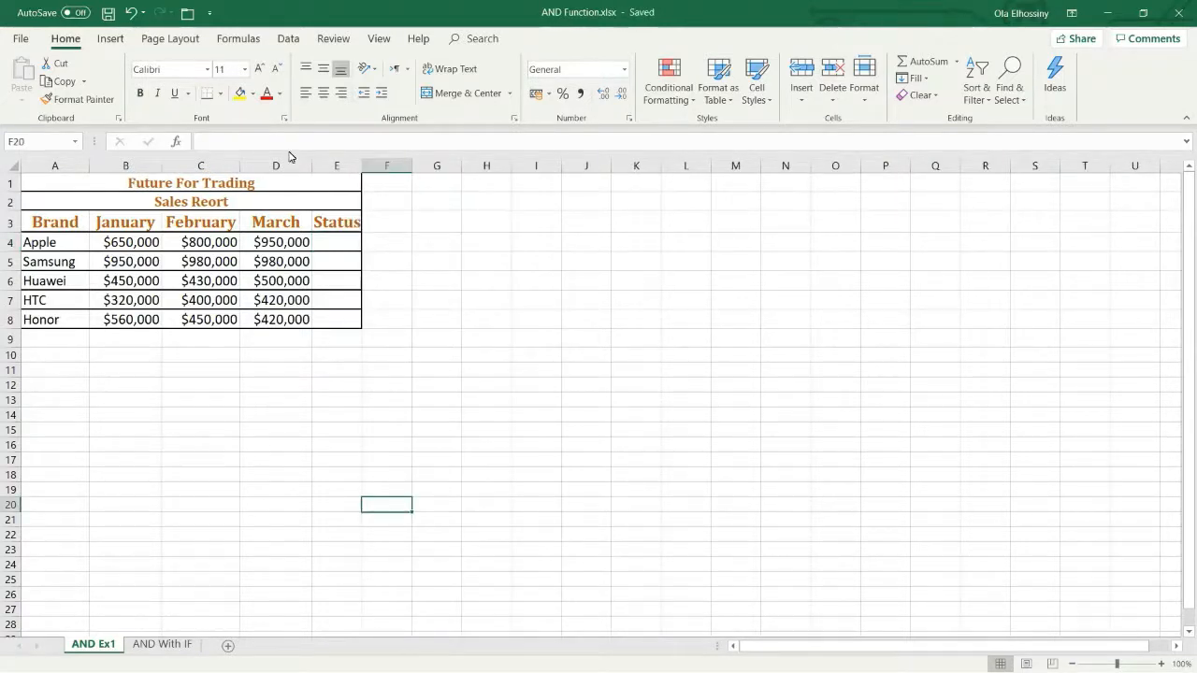
# Step: Insert the AND function from the Logical category into Apple's Status cell, E4
pyautogui.click(348, 247)
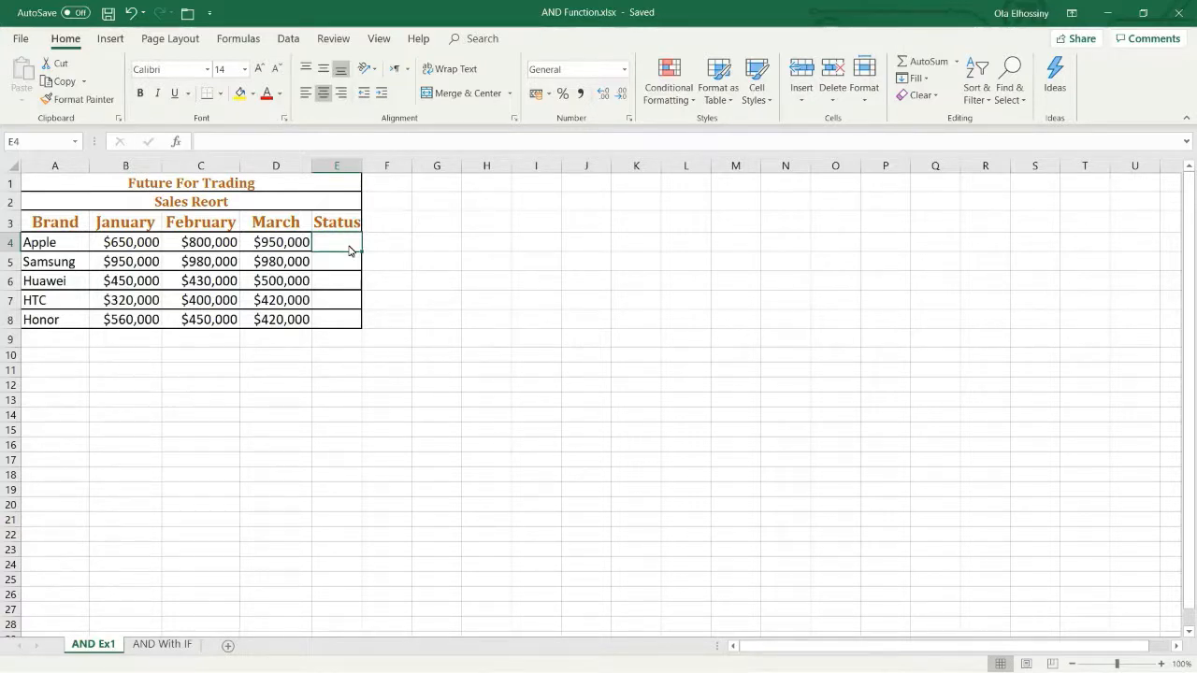
pyautogui.click(178, 142)
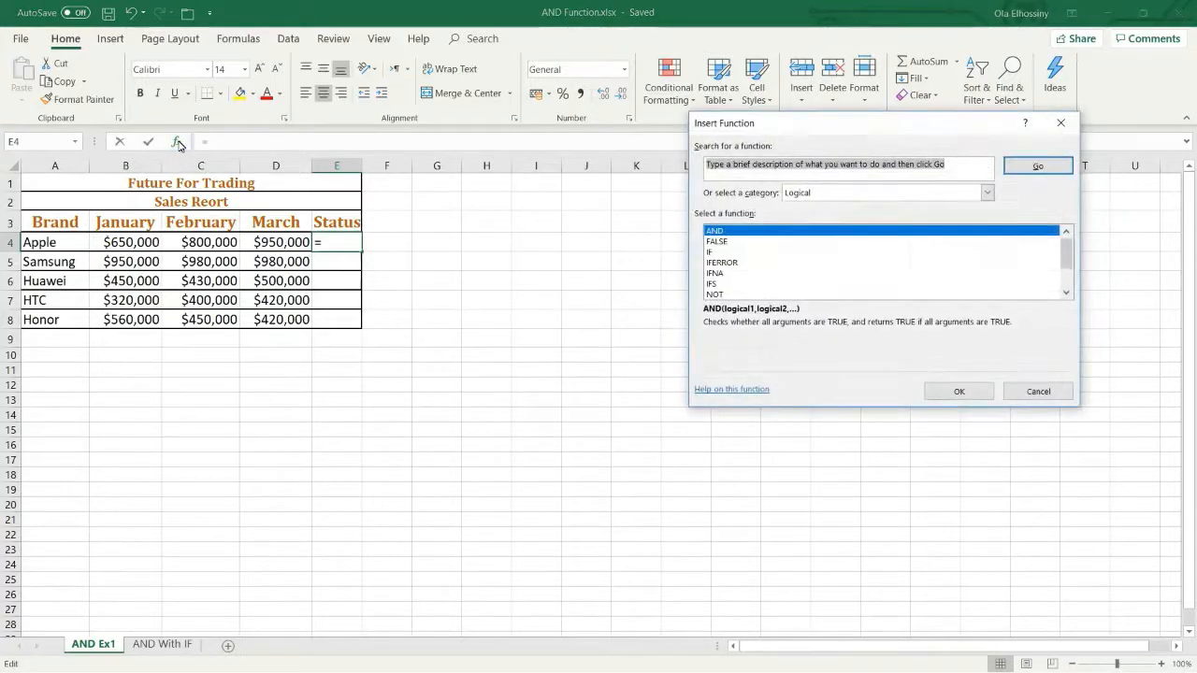
pyautogui.moveTo(764, 125); pyautogui.dragTo(534, 137)
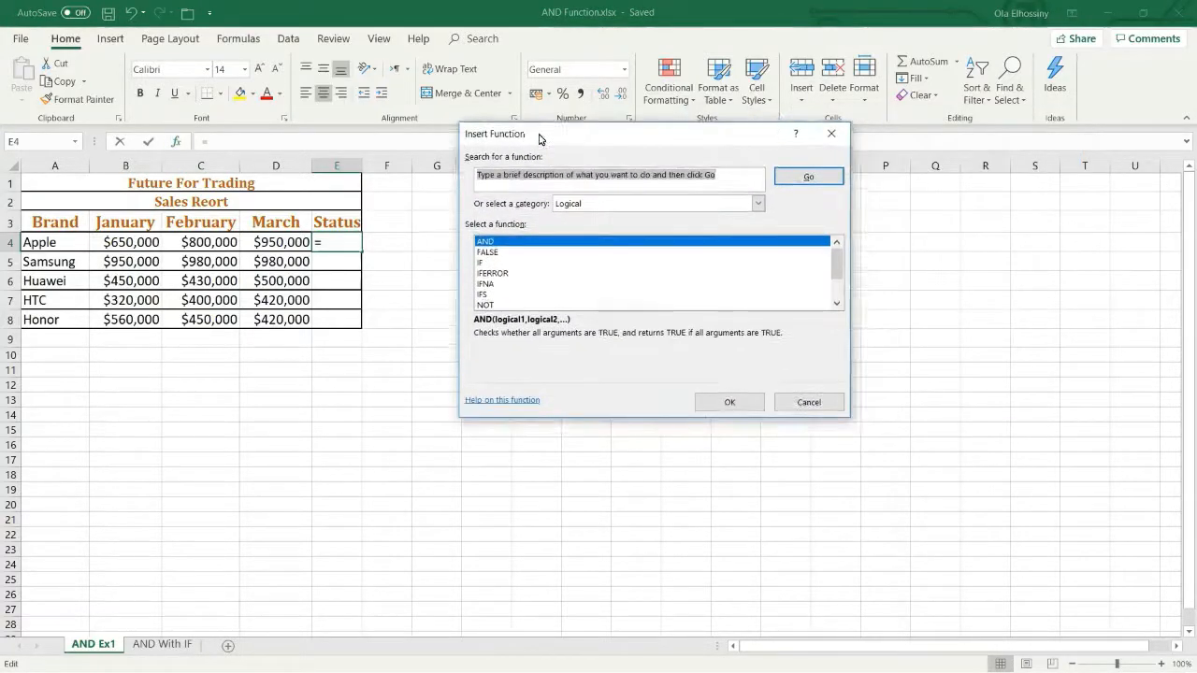
pyautogui.click(586, 204)
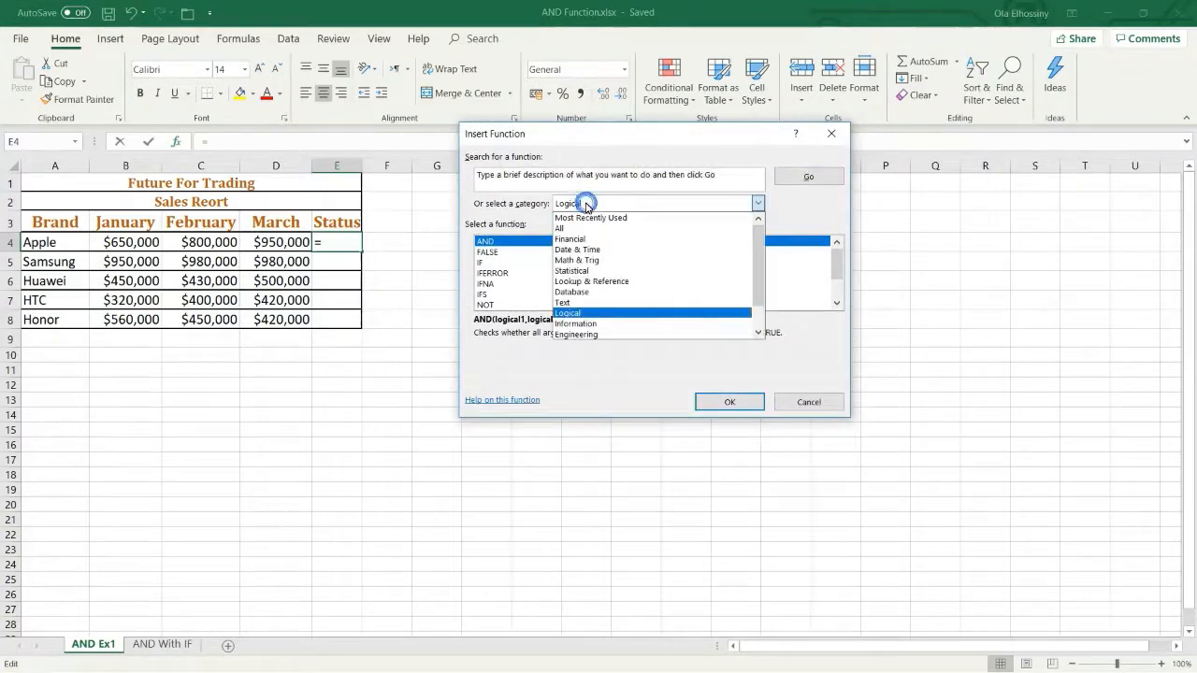
pyautogui.click(570, 314)
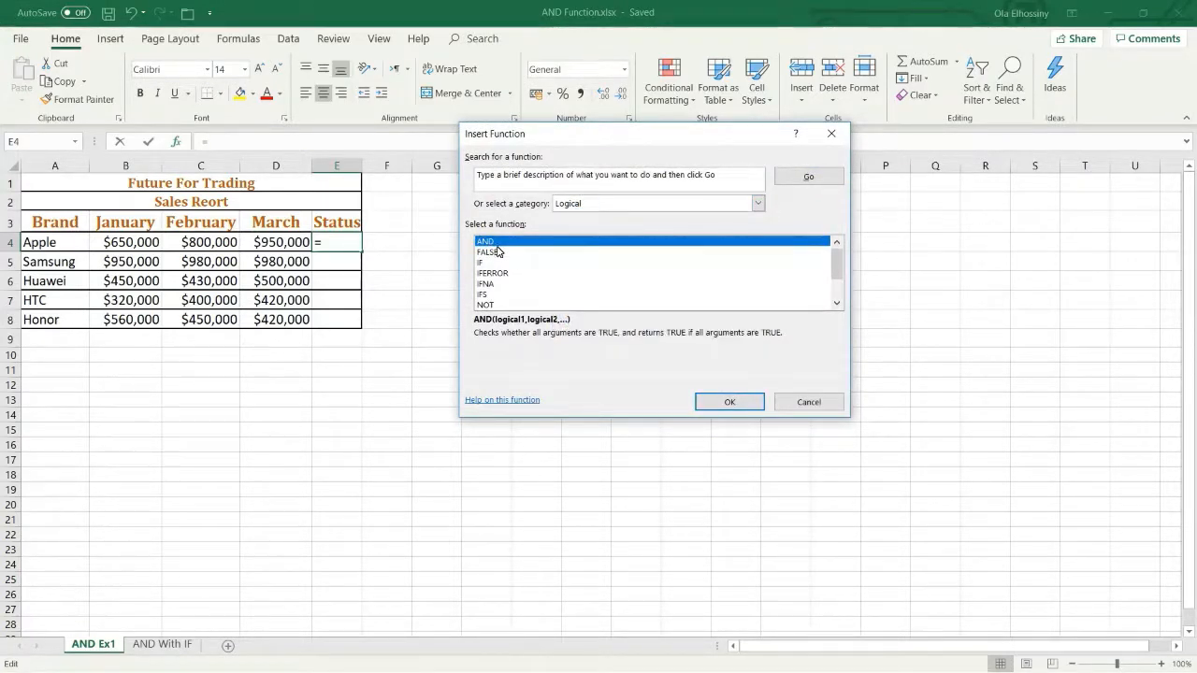
pyautogui.click(727, 403)
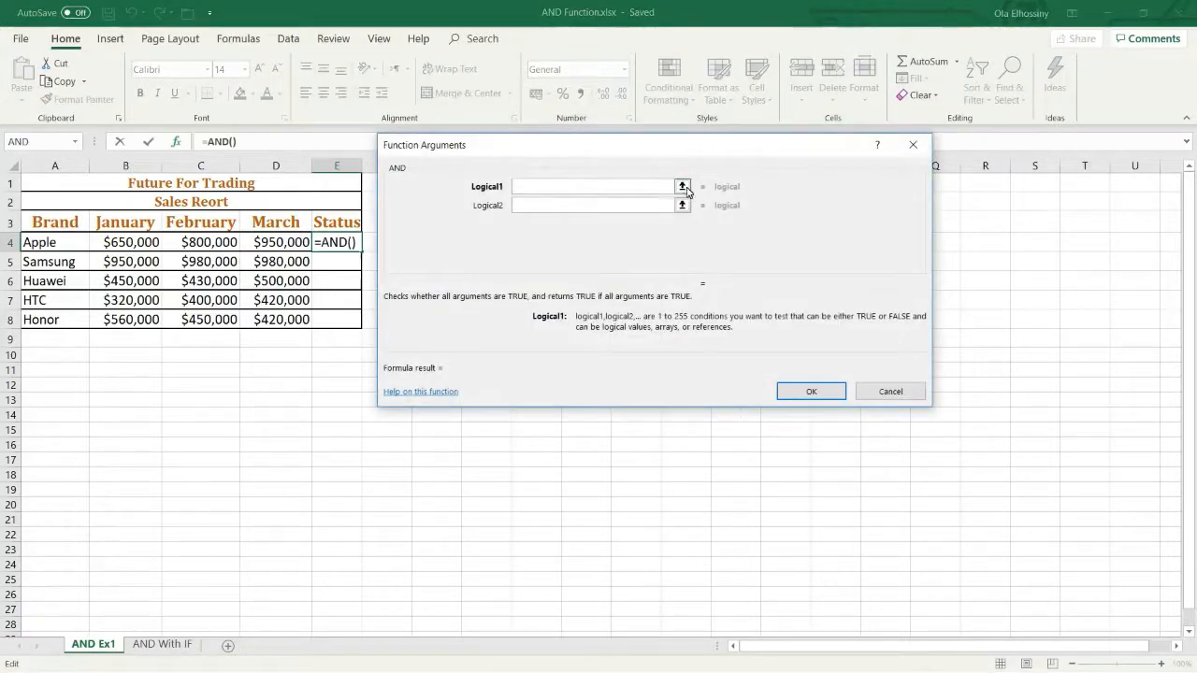
# Step: Set the AND function's first condition to D4>=C4, comparing Apple's March sales with February
pyautogui.moveTo(682, 149); pyautogui.dragTo(791, 112)
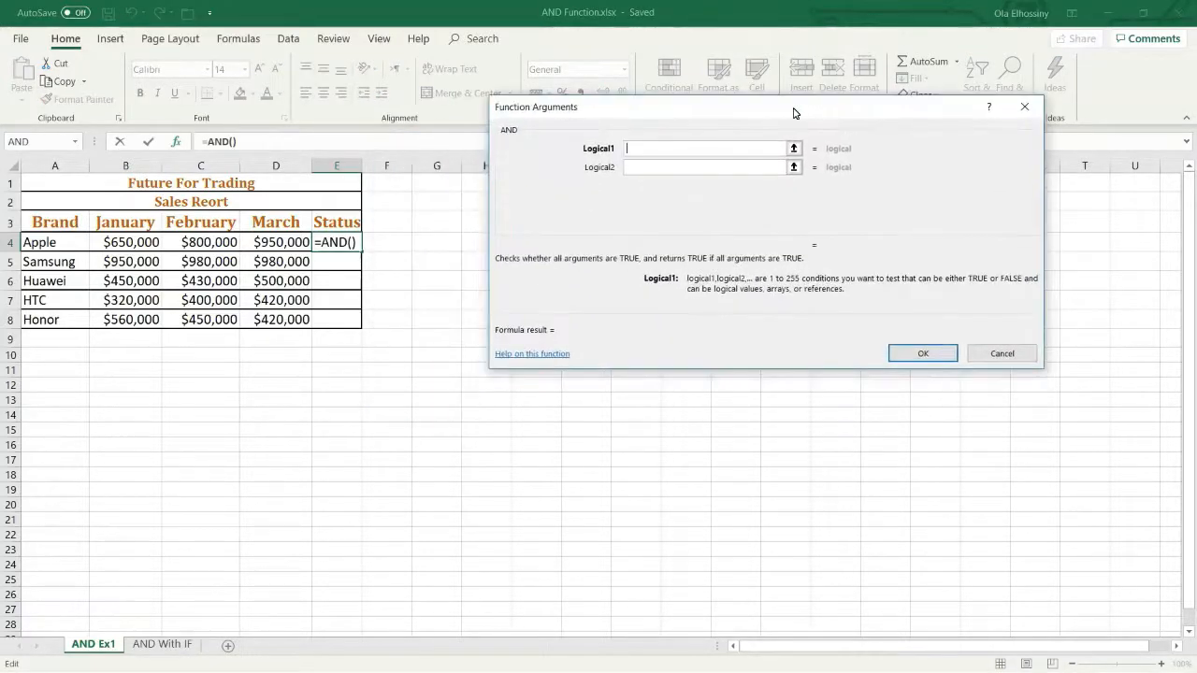
pyautogui.click(628, 155)
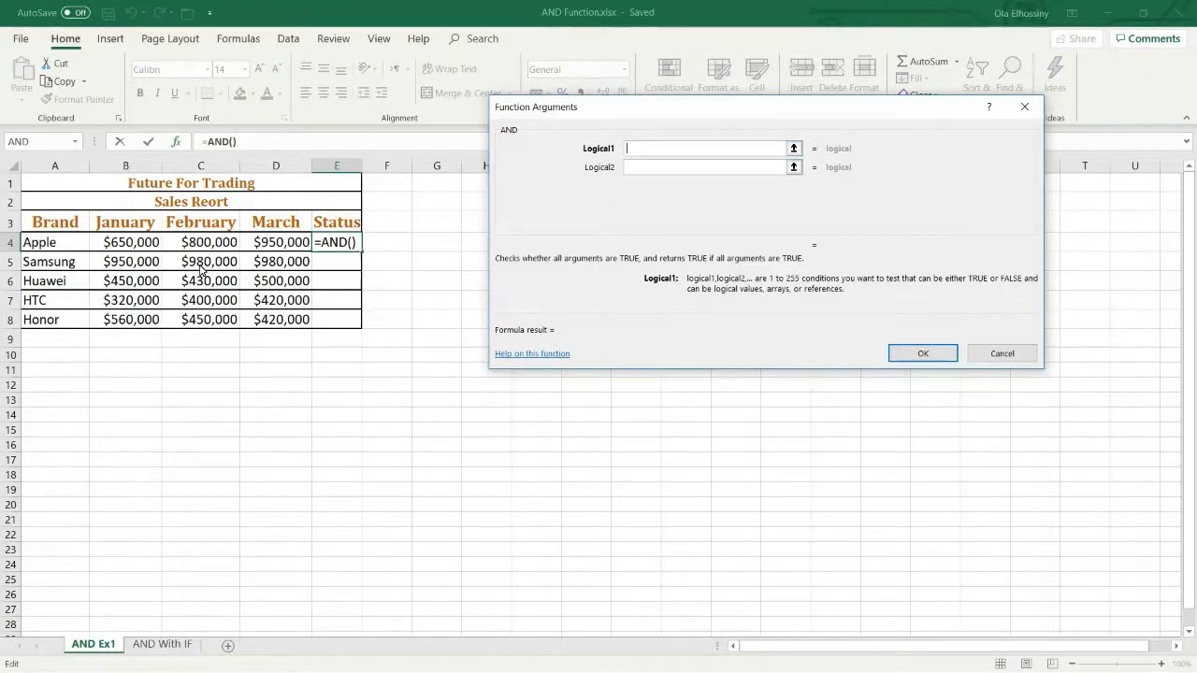
pyautogui.click(274, 245)
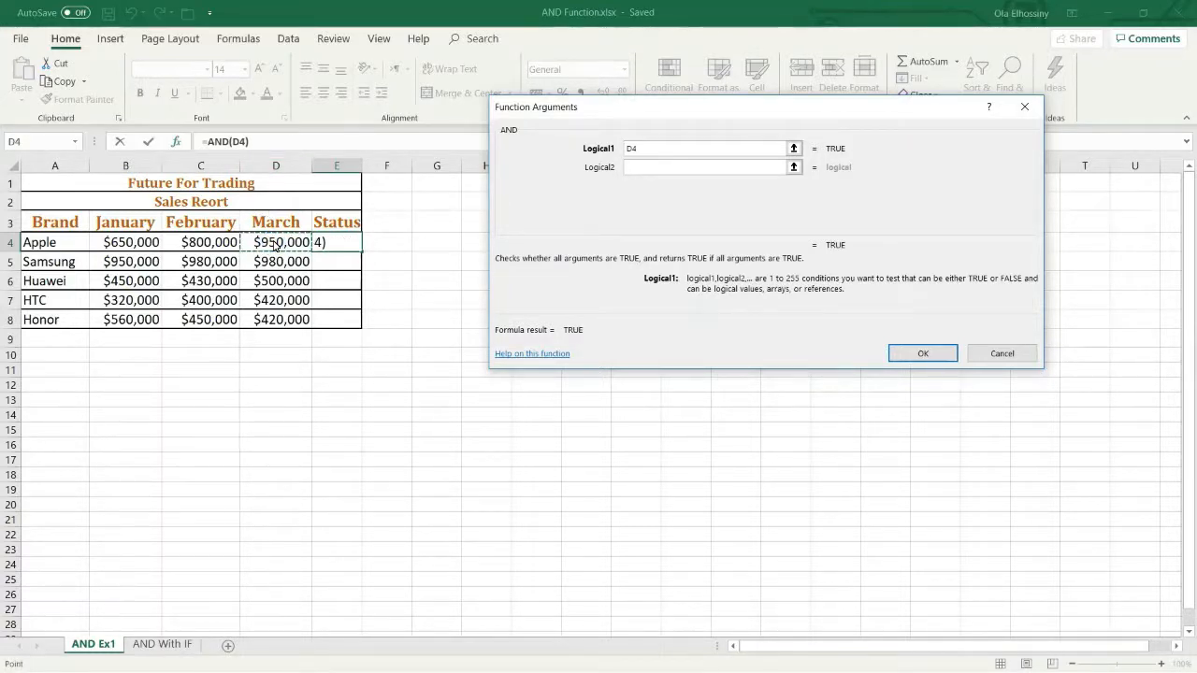
pyautogui.write('>=')
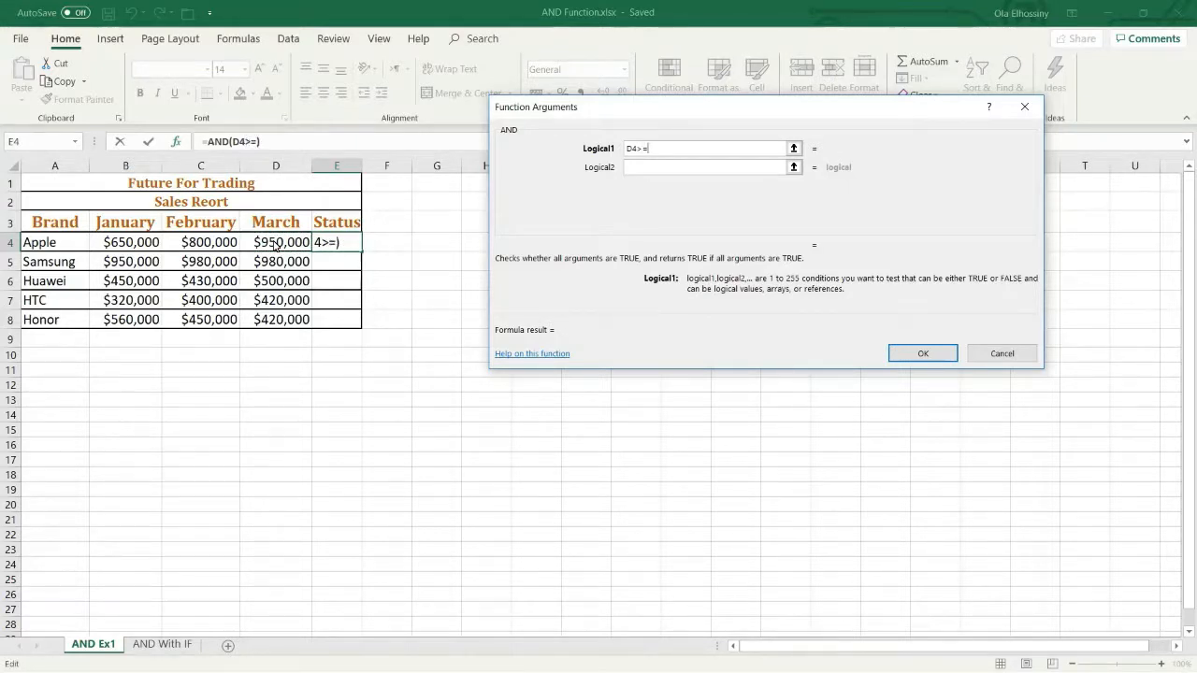
pyautogui.click(222, 248)
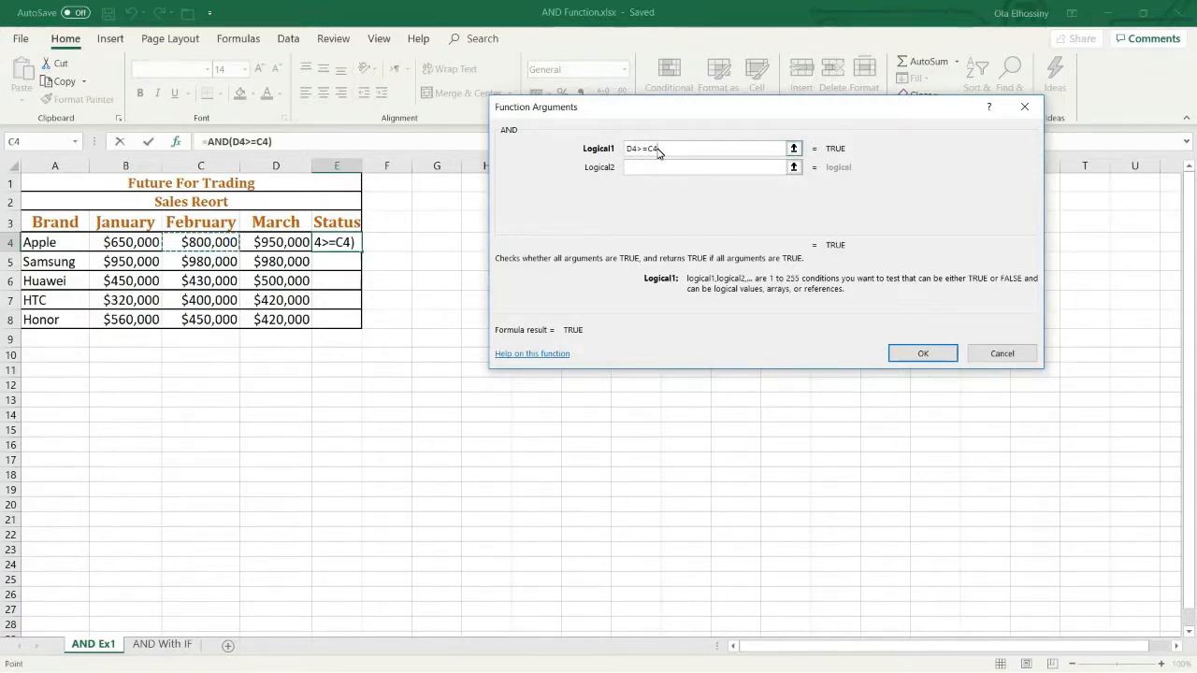
# Step: Set the second AND condition to C4>=B4, then complete the formula and fill it down the Status column to E8
pyautogui.click(635, 172)
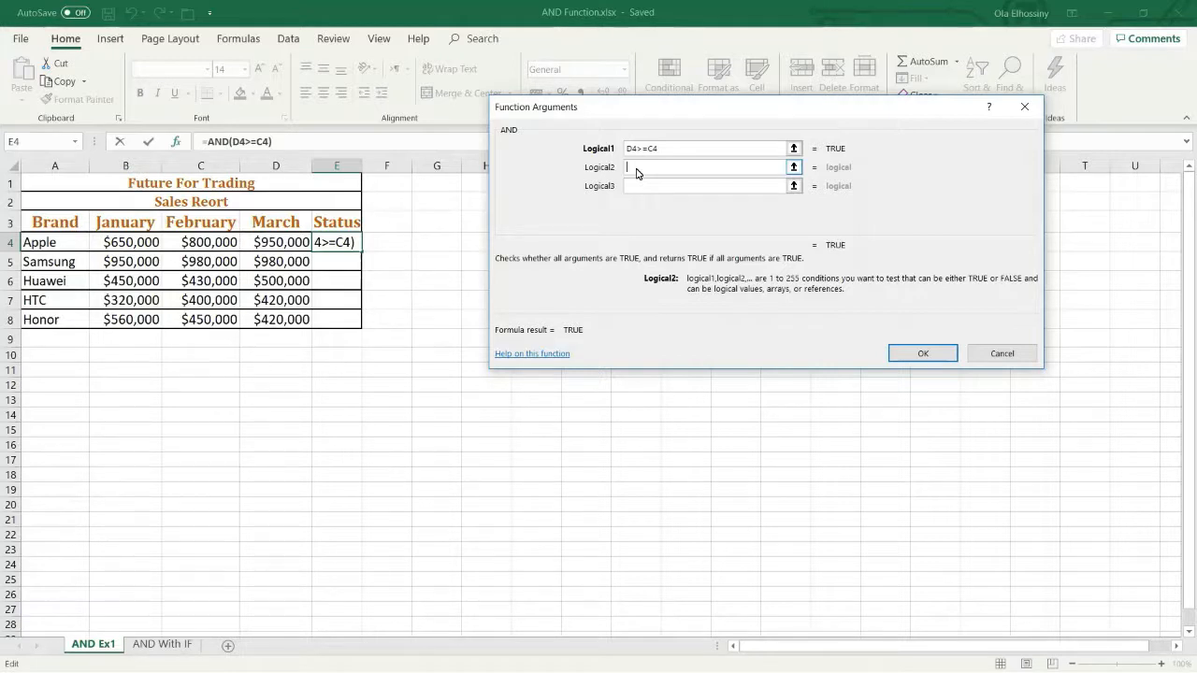
pyautogui.click(224, 246)
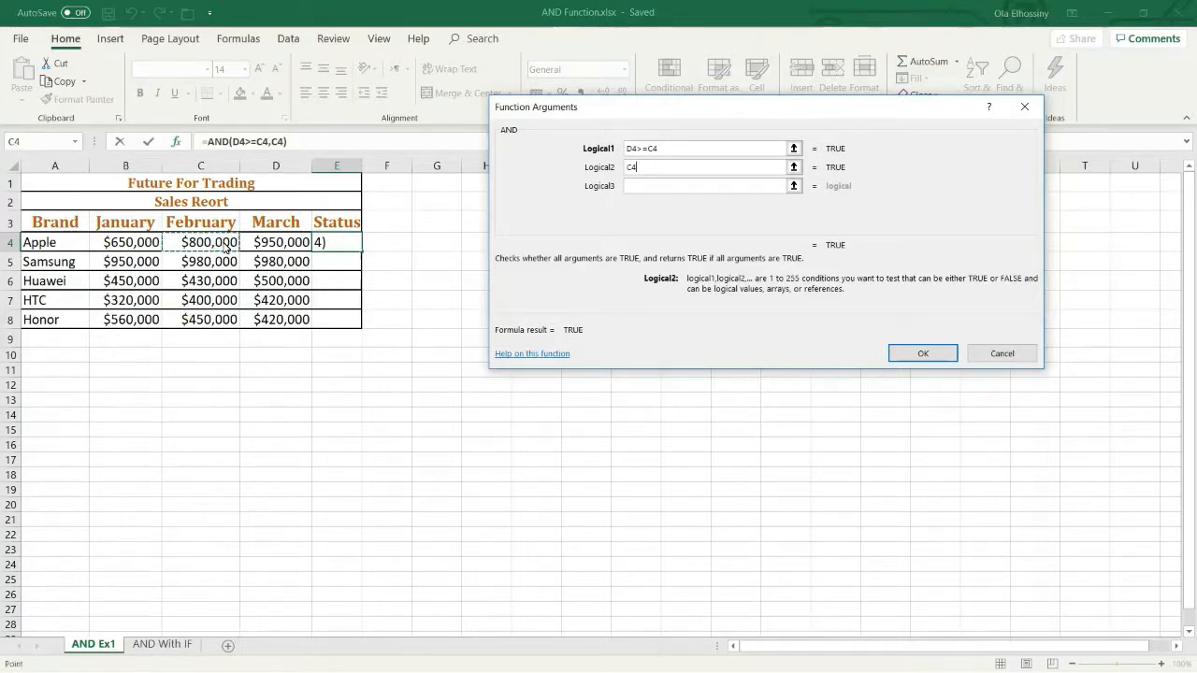
pyautogui.write('>=')
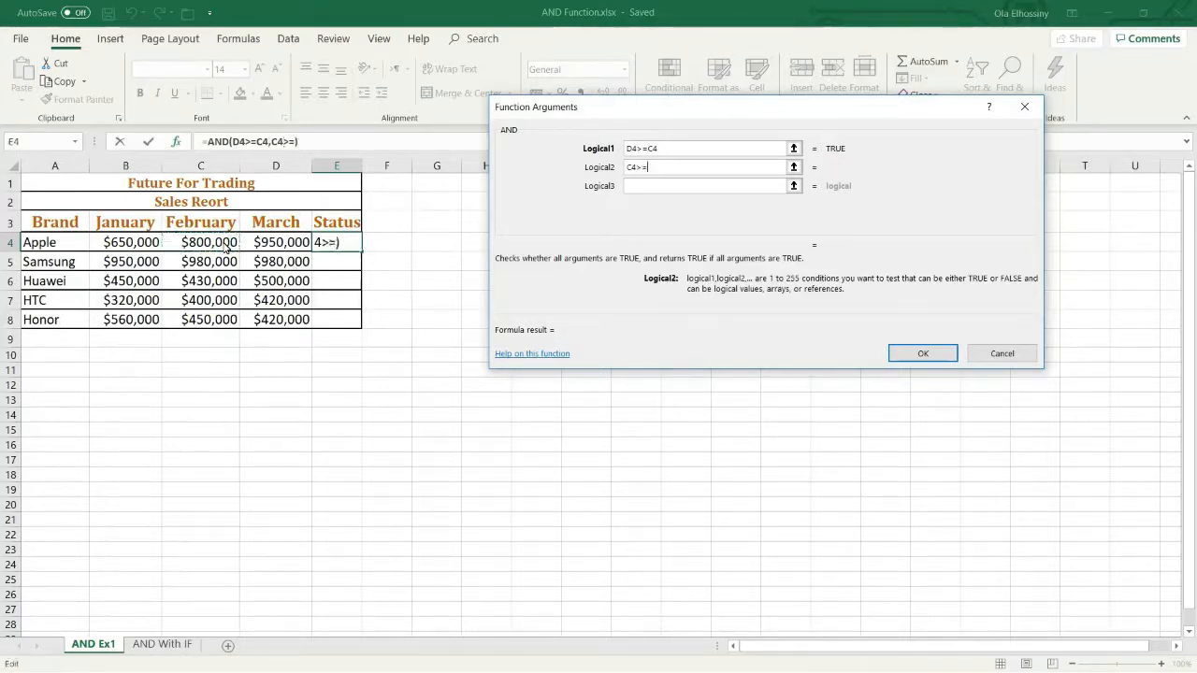
pyautogui.click(142, 245)
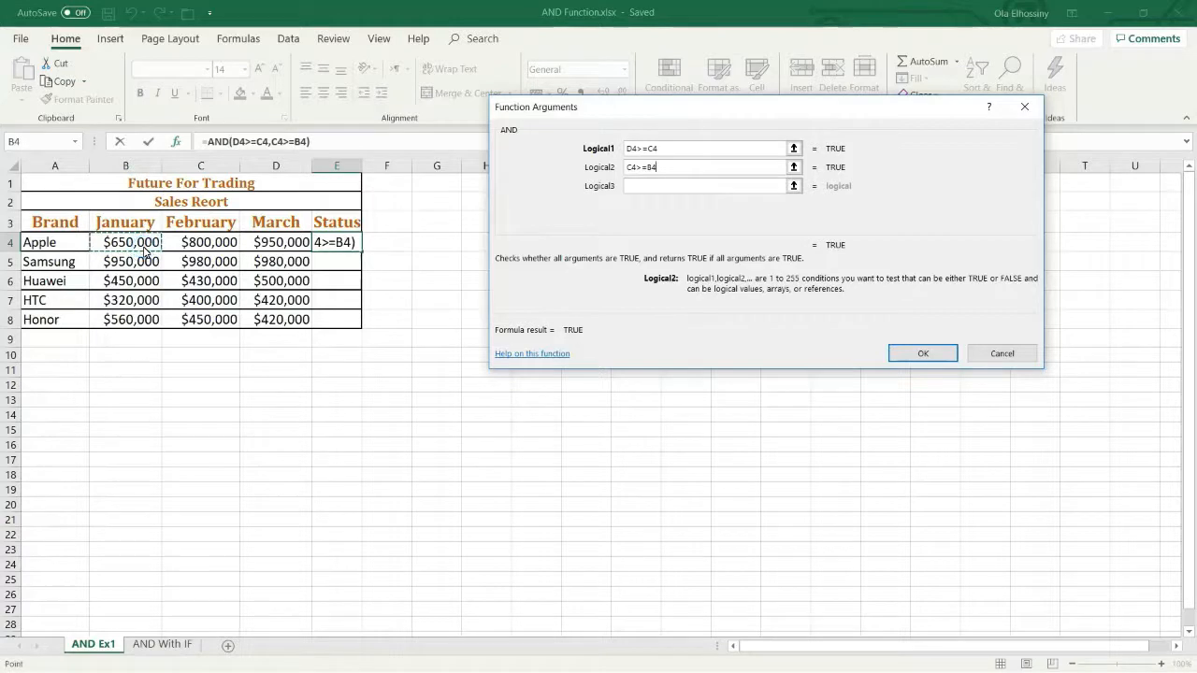
pyautogui.click(906, 350)
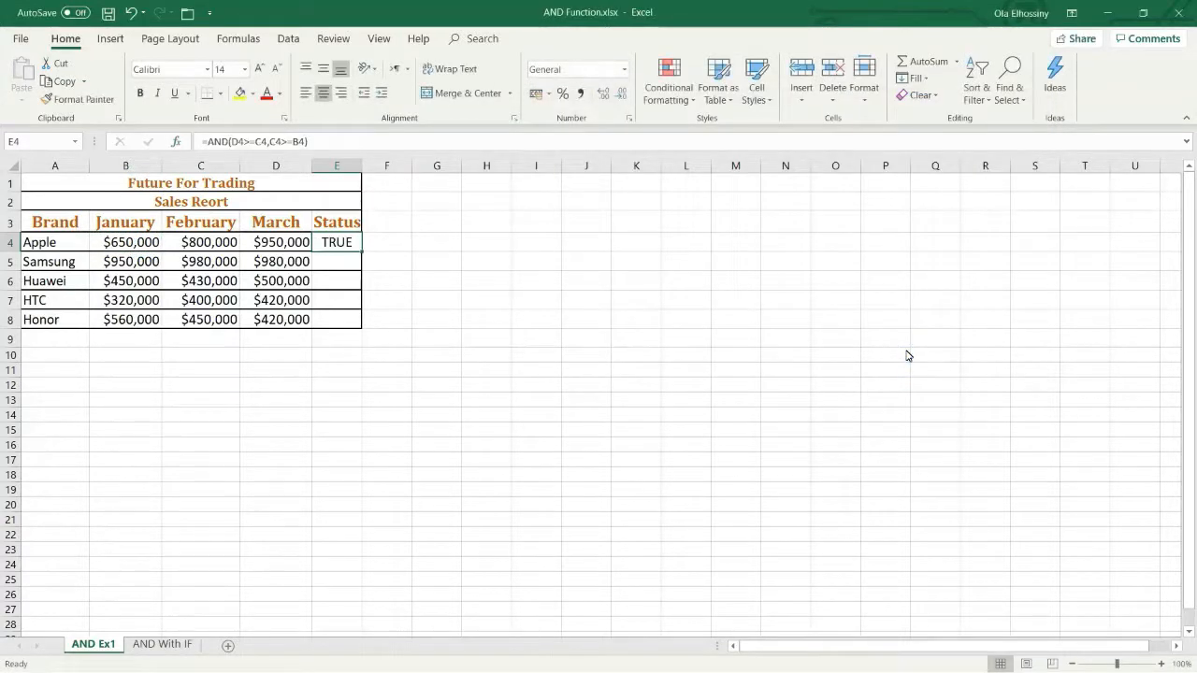
pyautogui.doubleClick(361, 253)
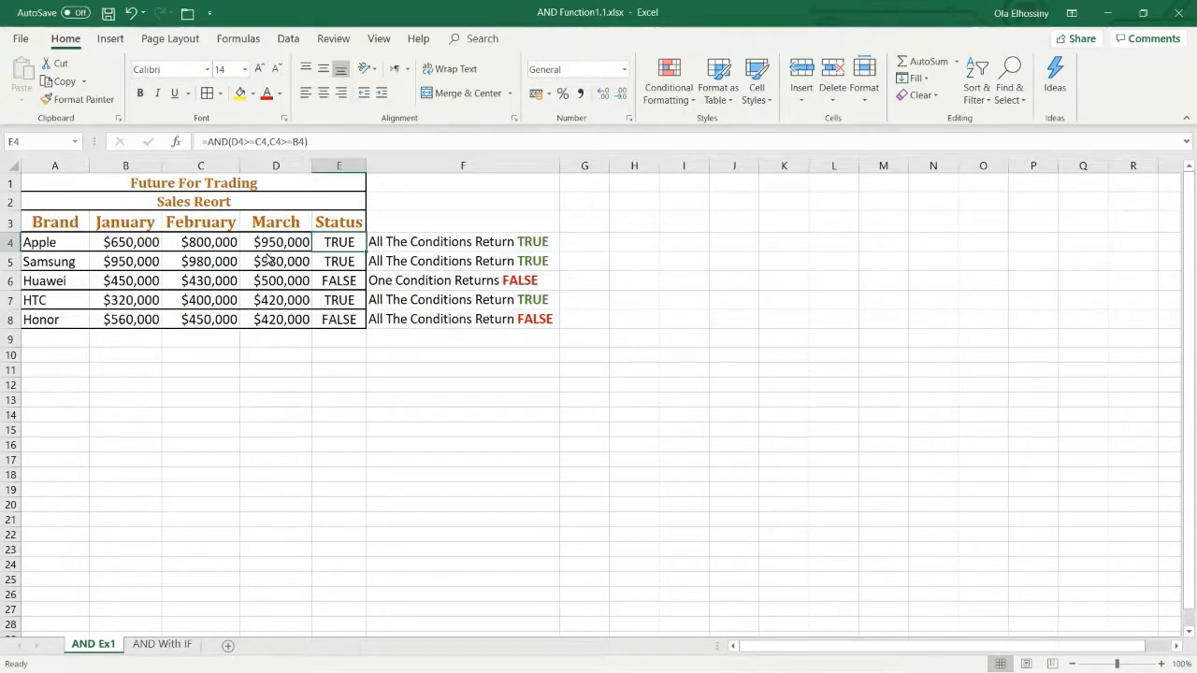
pyautogui.click(274, 285)
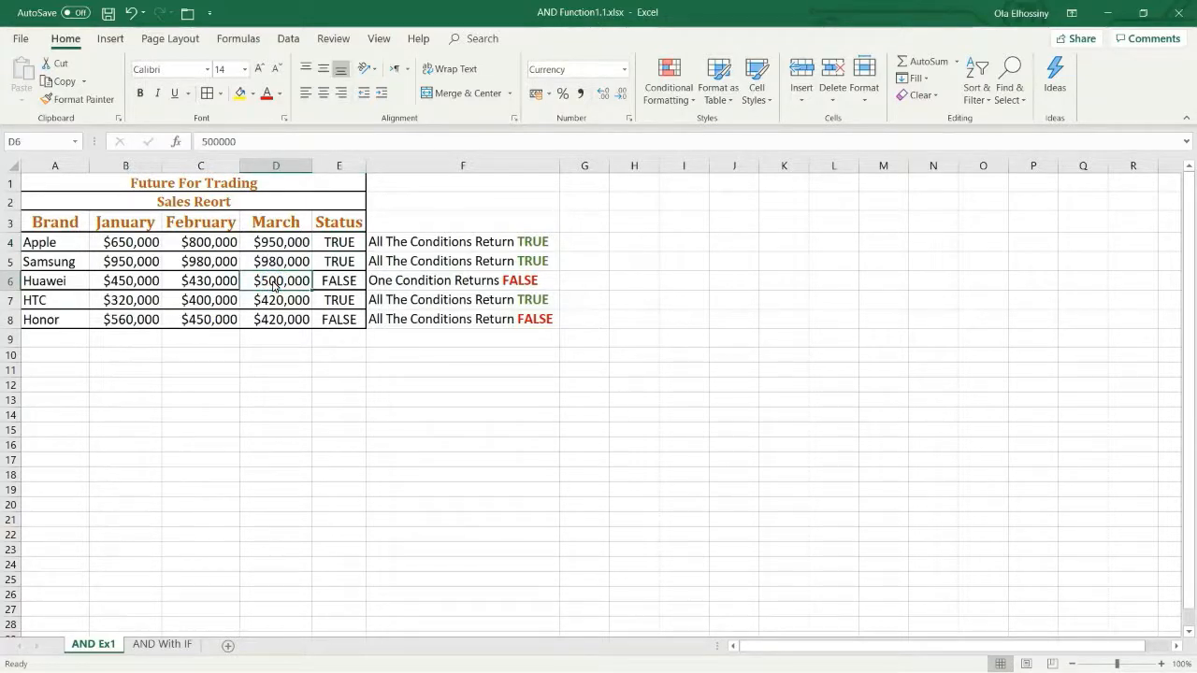
pyautogui.click(223, 289)
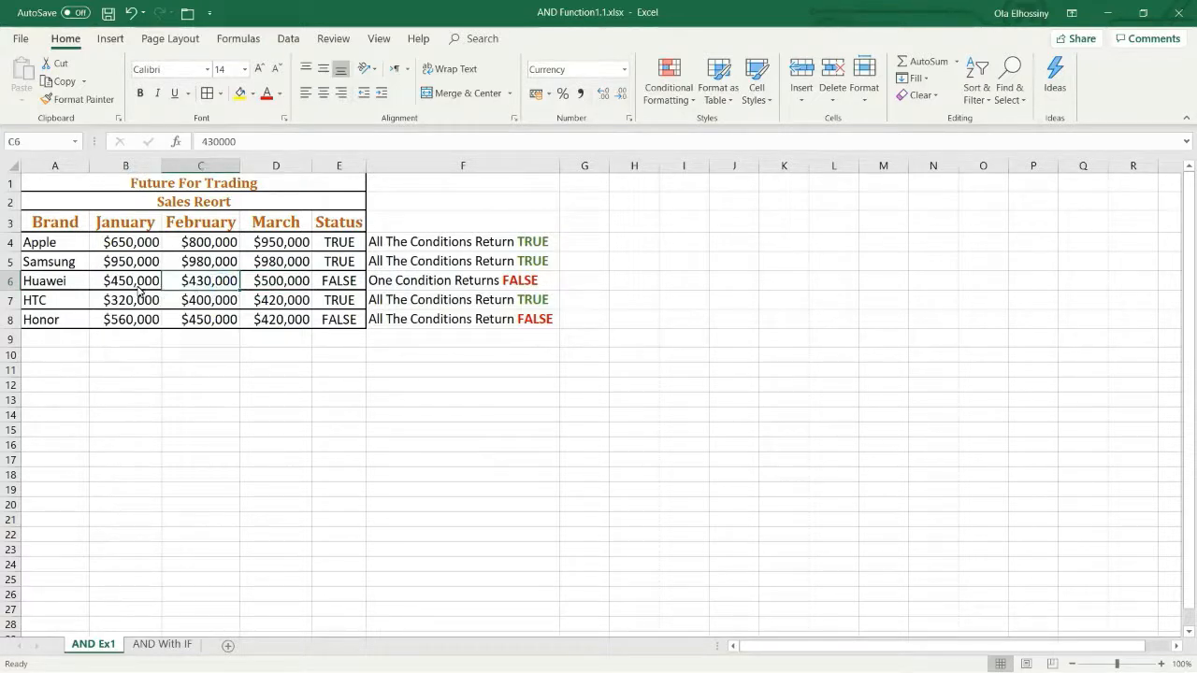
pyautogui.click(277, 319)
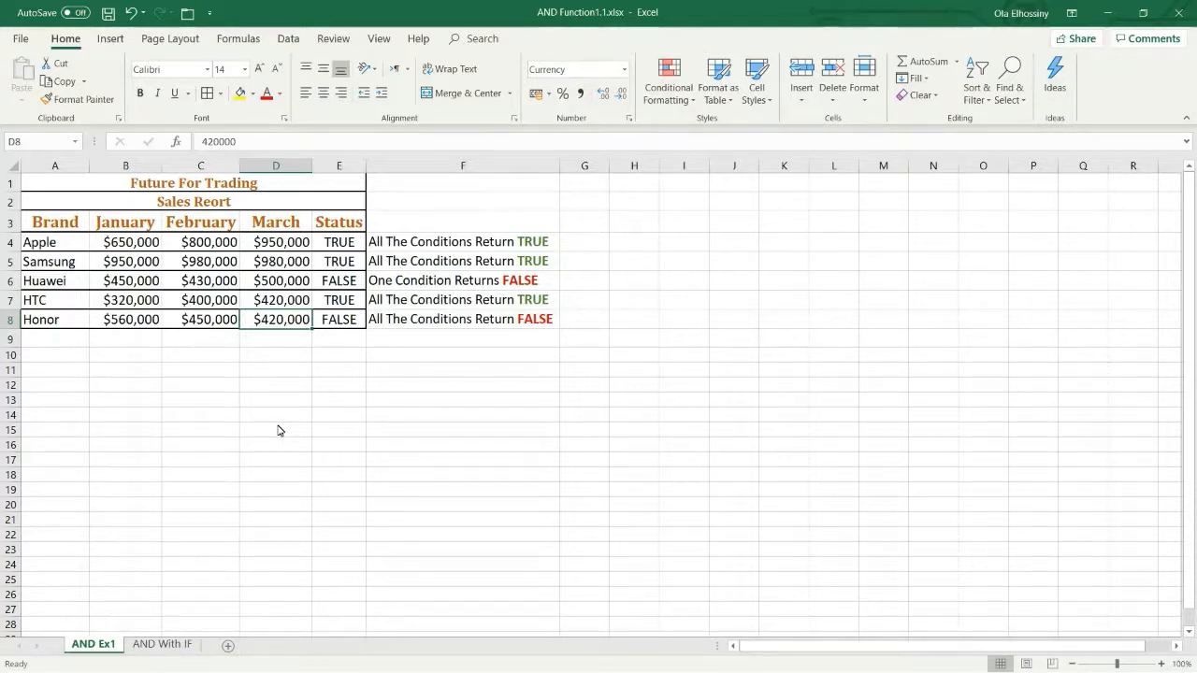
# Step: Clear the Status formulas in E4:E8 on the AND With IF sheet
pyautogui.click(175, 645)
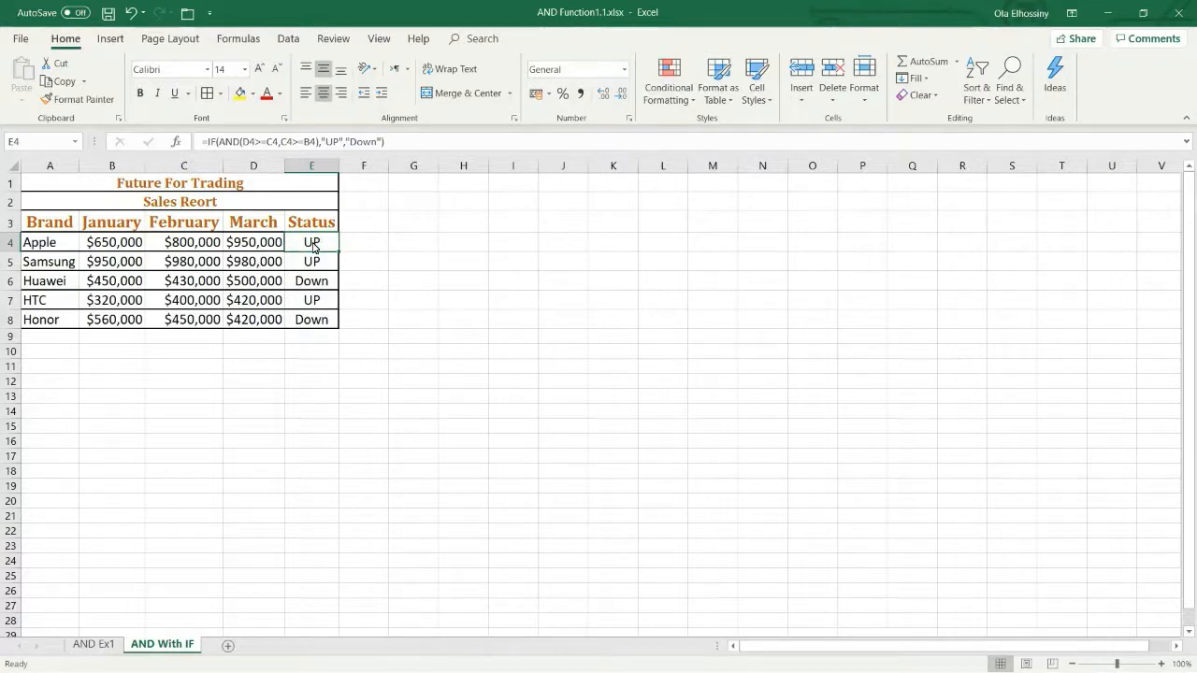
pyautogui.hotkey('ctrl', 'shift', 'Down')
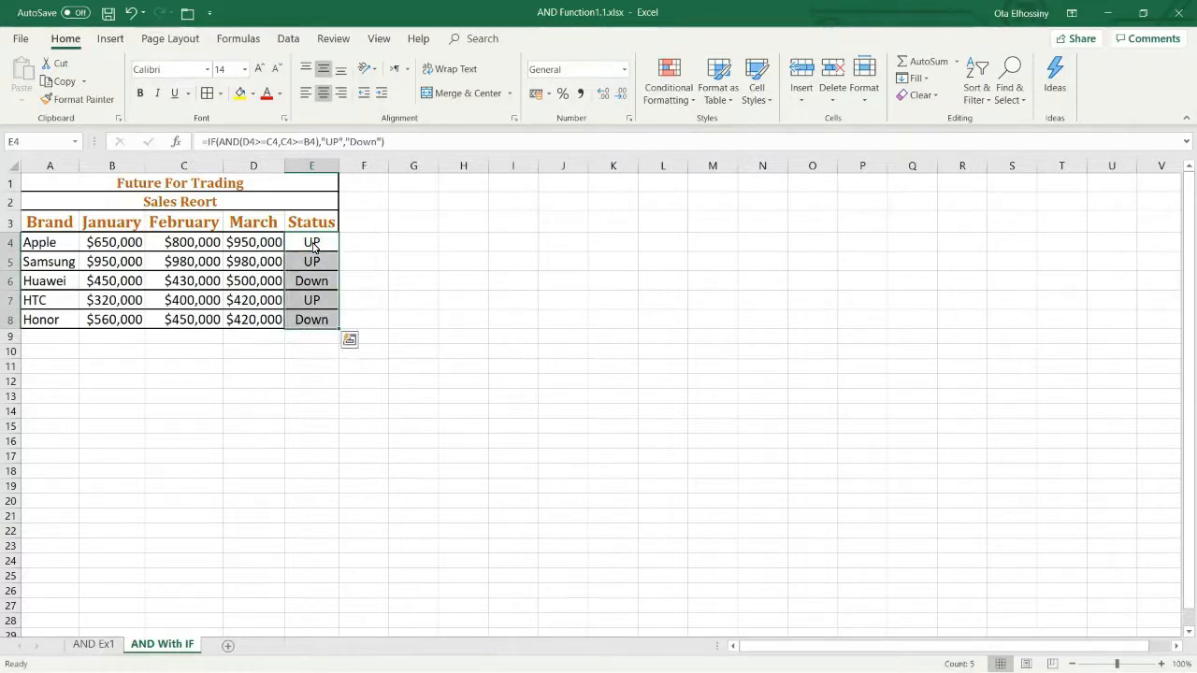
pyautogui.press('Delete')
# Step: Begin a formula in Apple's Status cell, E4, with an IF function that nests AND as its logical test
pyautogui.click(314, 247)
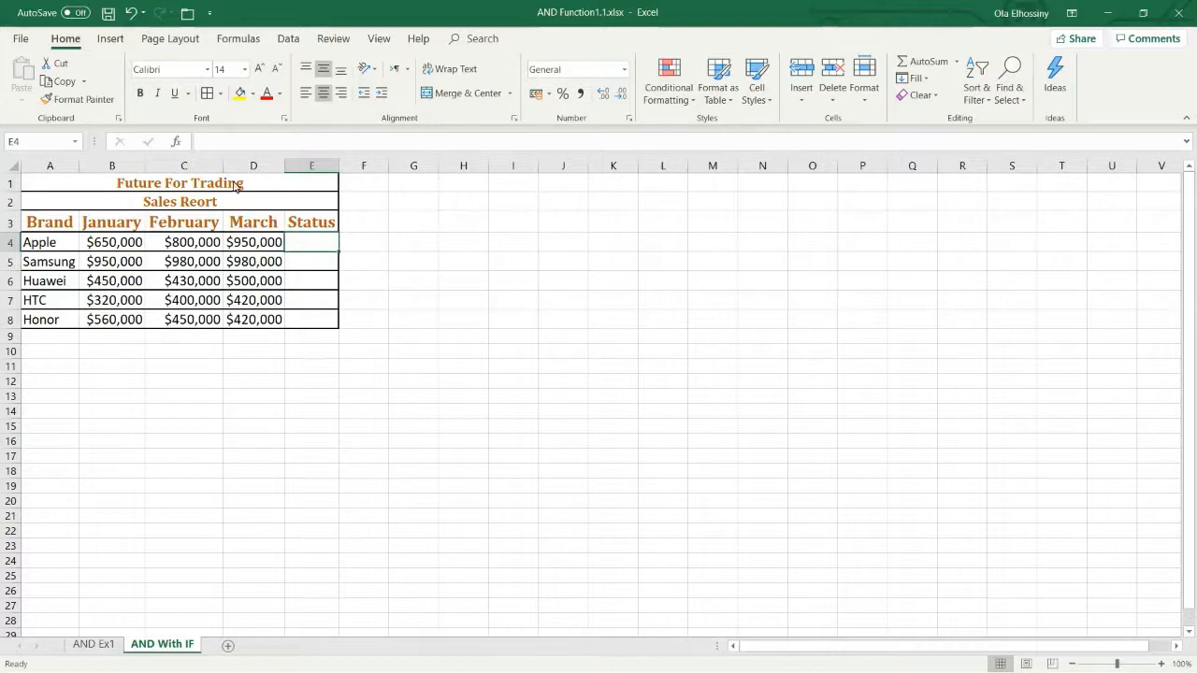
pyautogui.click(208, 142)
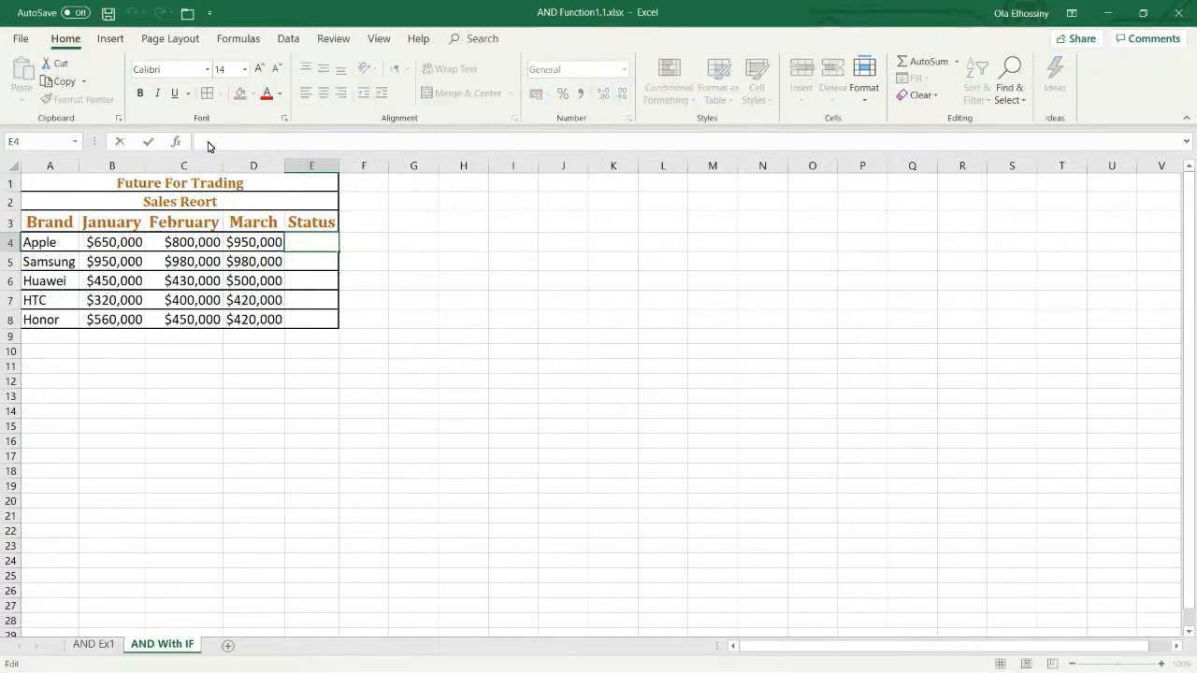
pyautogui.write('=')
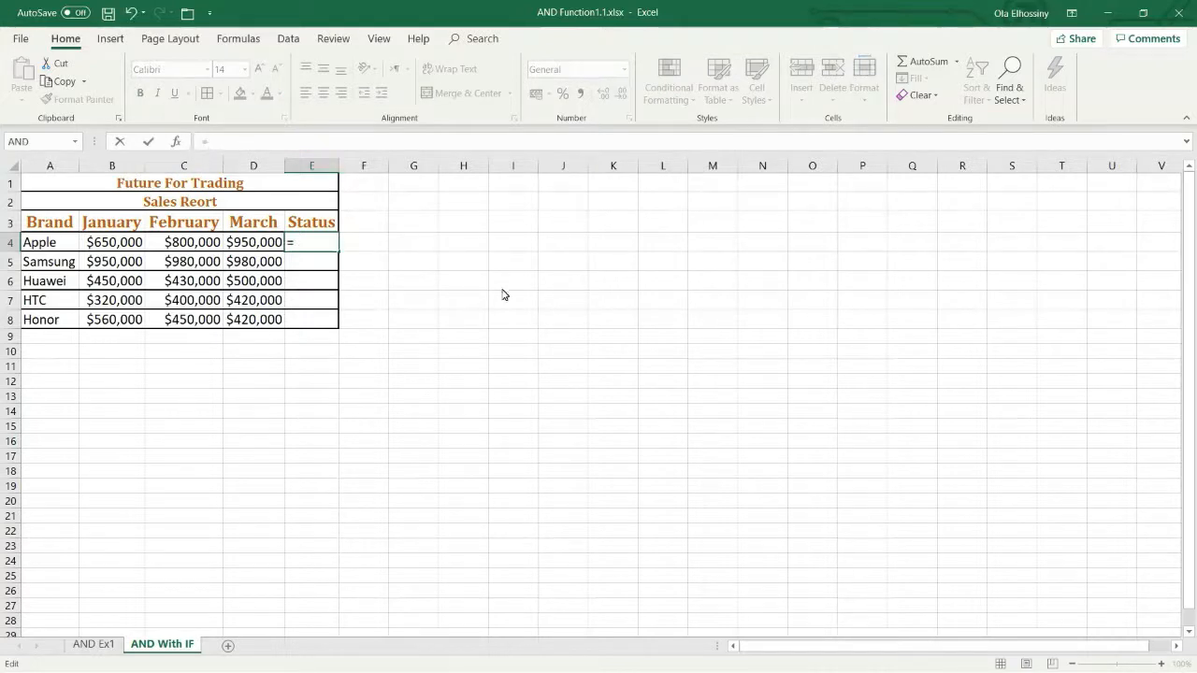
pyautogui.write('i')
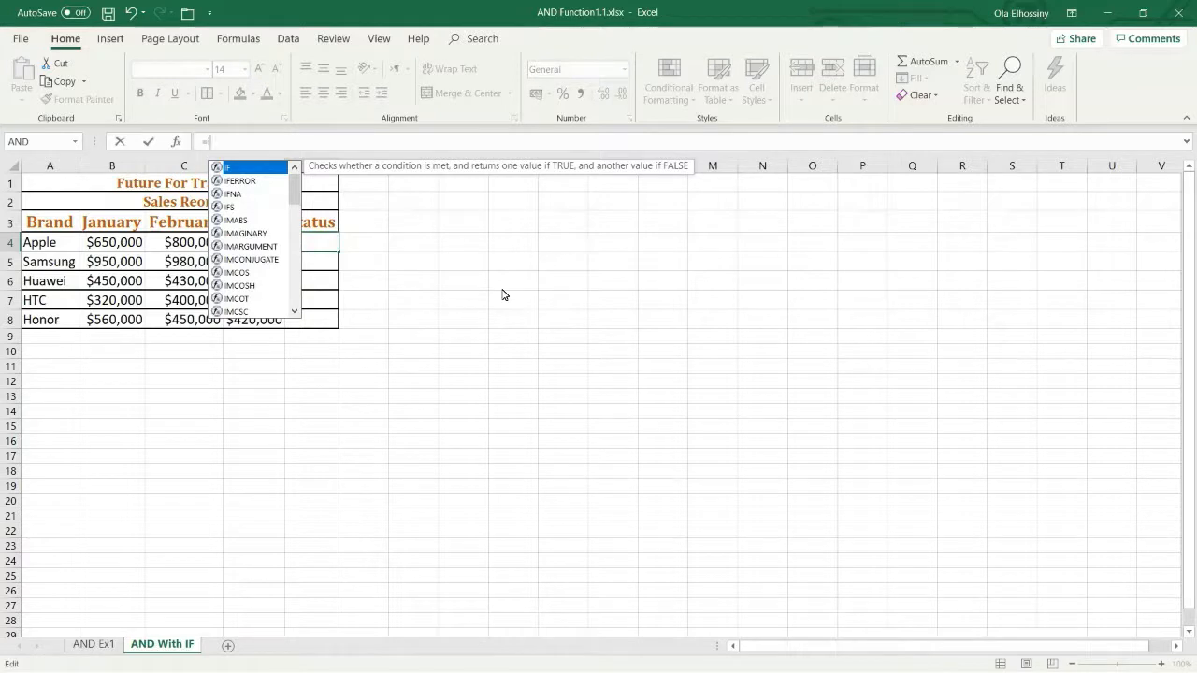
pyautogui.write('f')
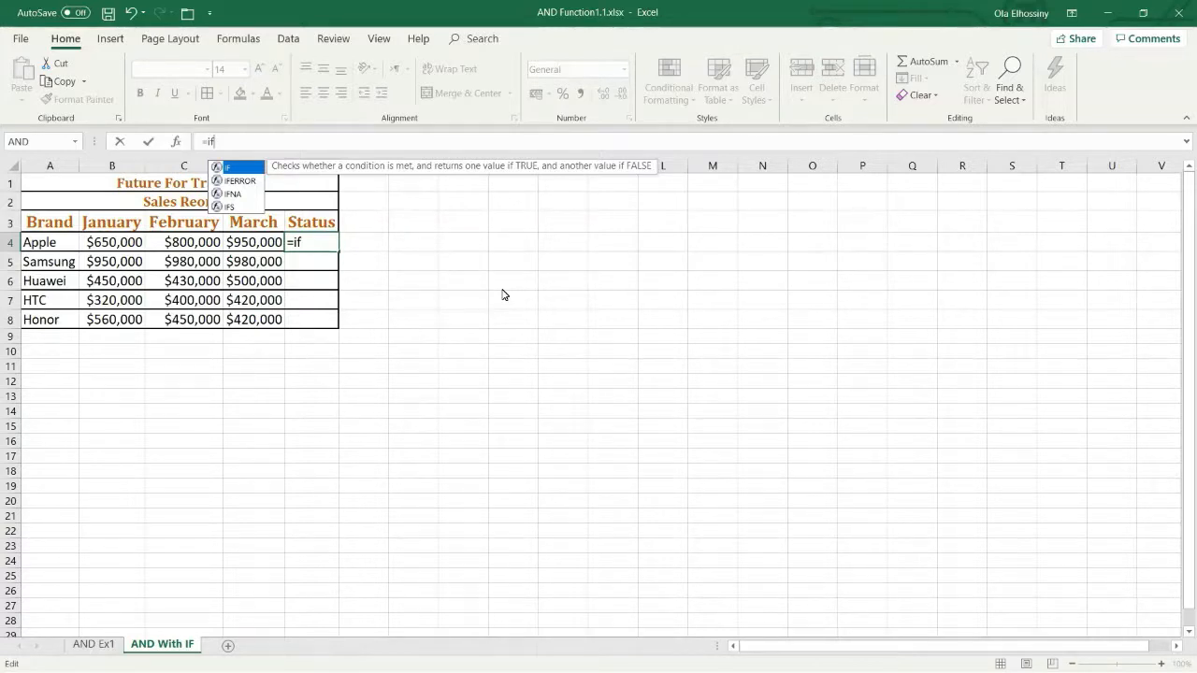
pyautogui.write('(')
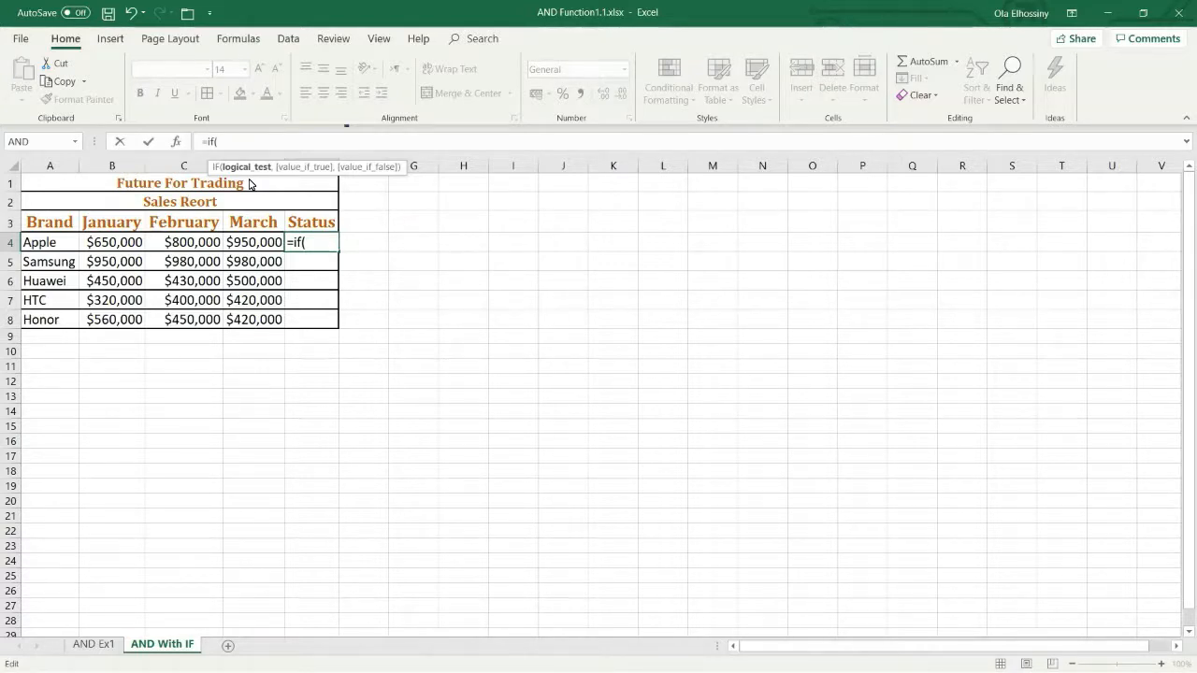
pyautogui.write('and')
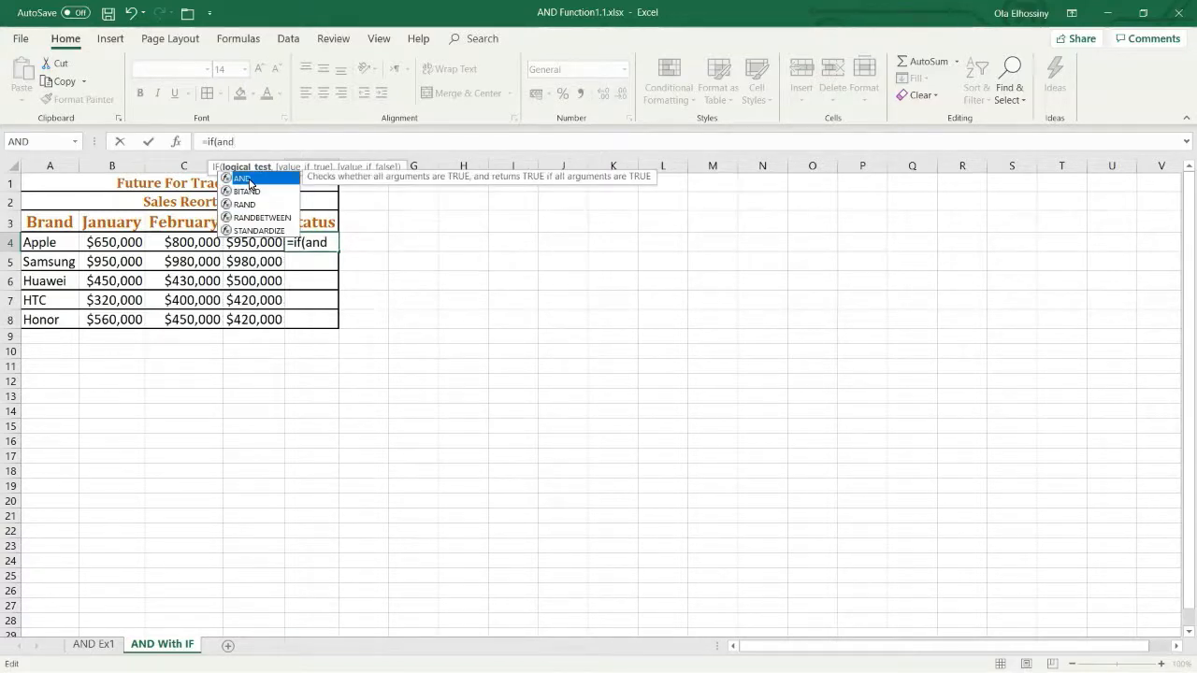
pyautogui.write('(')
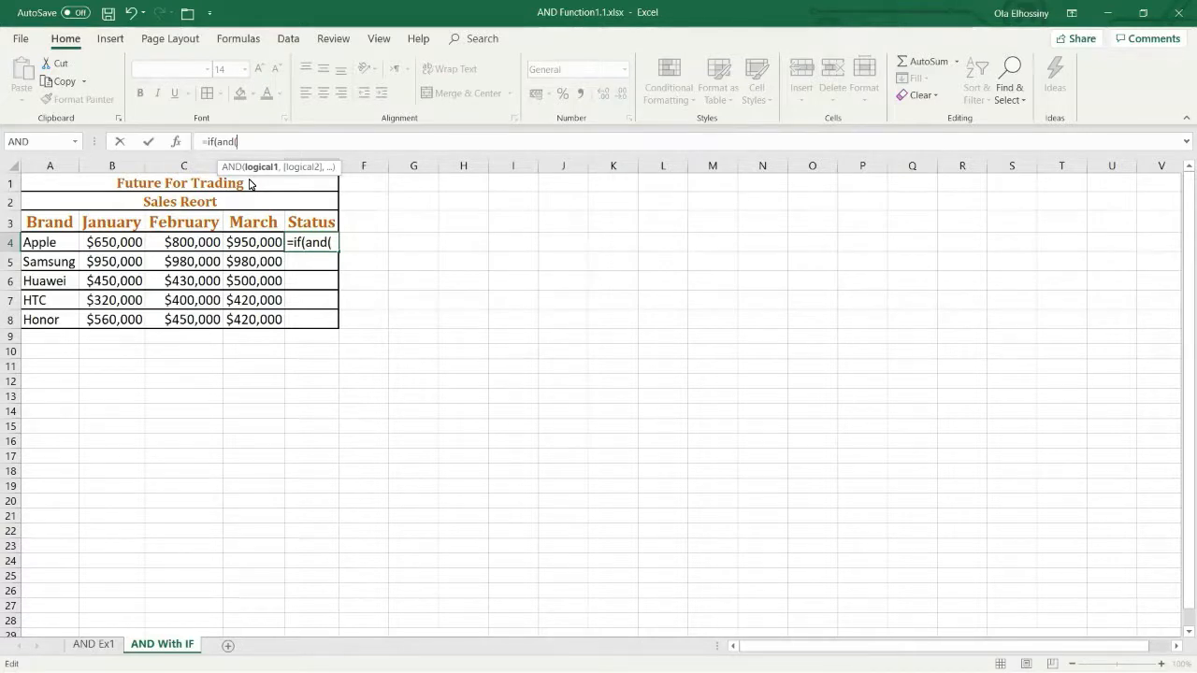
# Step: Add the conditions D4>=C4 and C4>=B4 to the nested AND function in E4
pyautogui.click(261, 249)
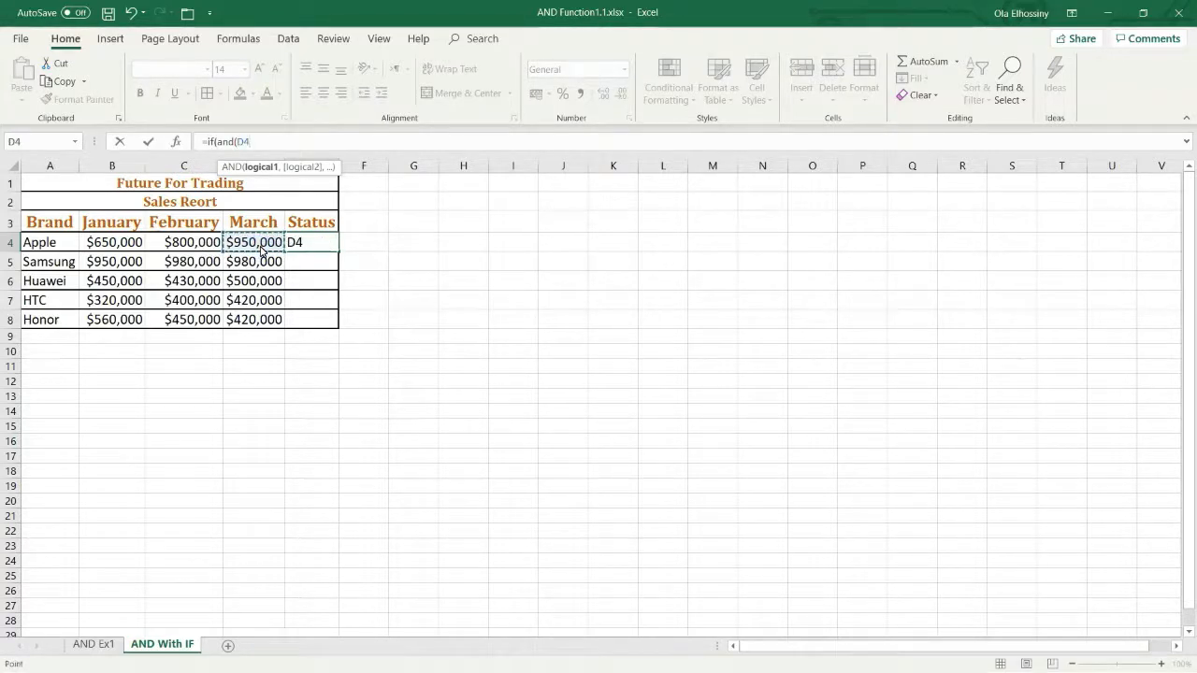
pyautogui.write('>=')
pyautogui.click(198, 248)
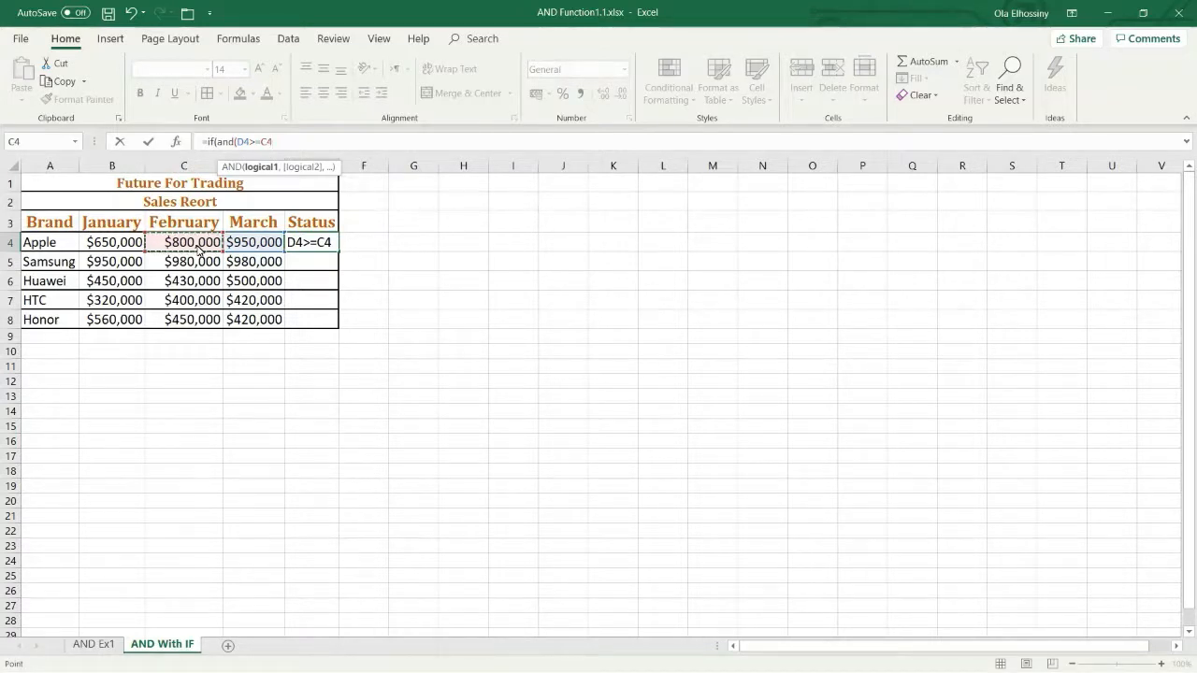
pyautogui.write(',')
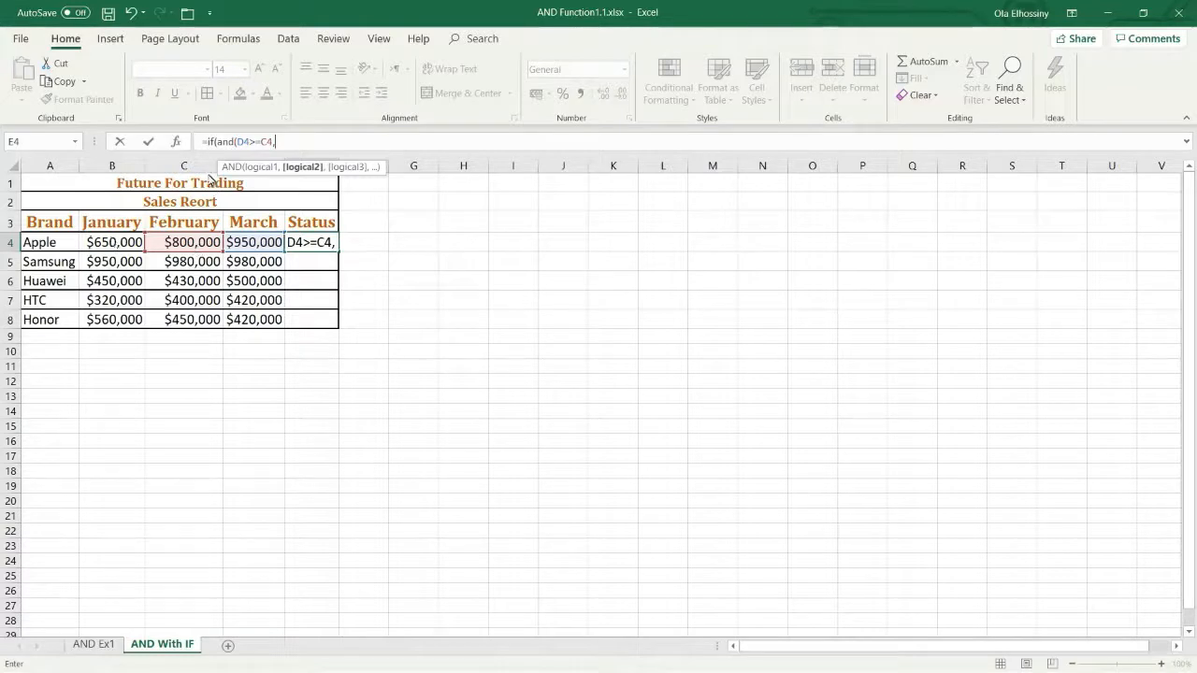
pyautogui.click(185, 245)
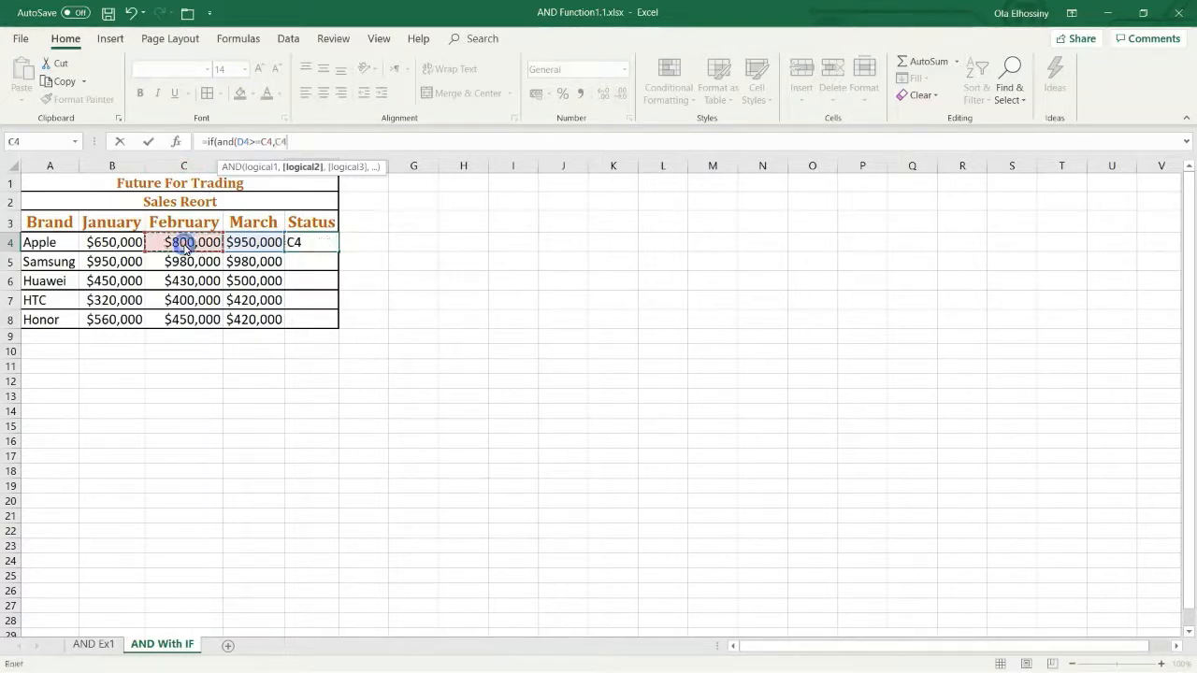
pyautogui.write('>=')
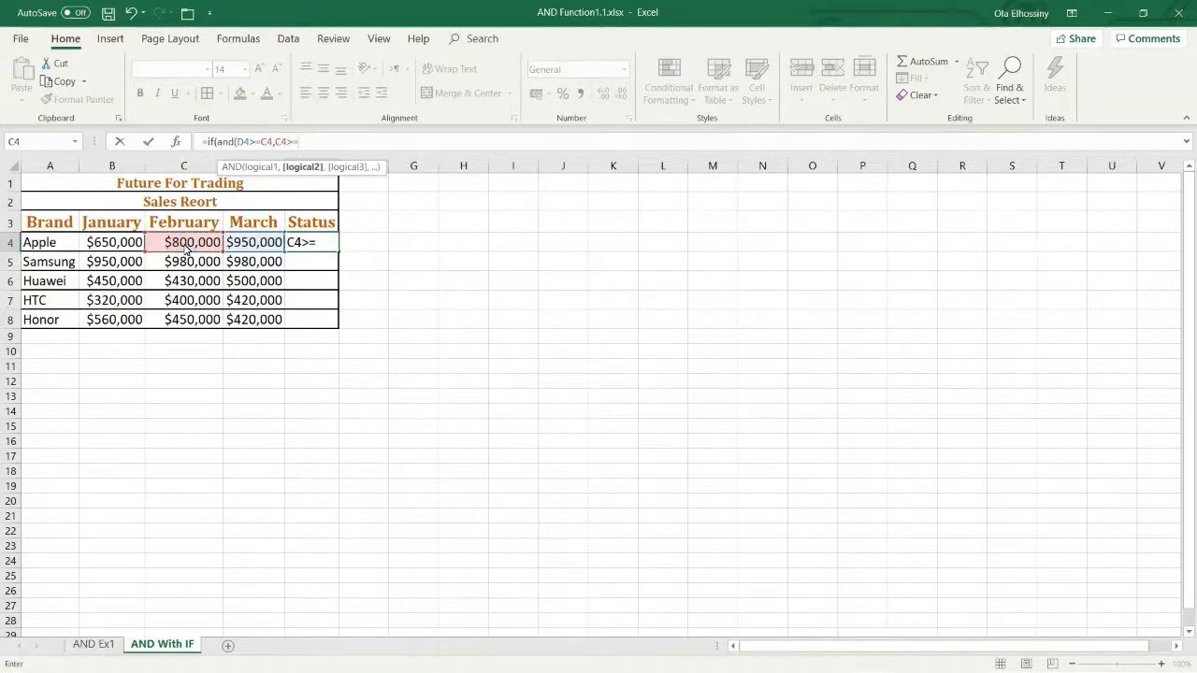
pyautogui.click(119, 250)
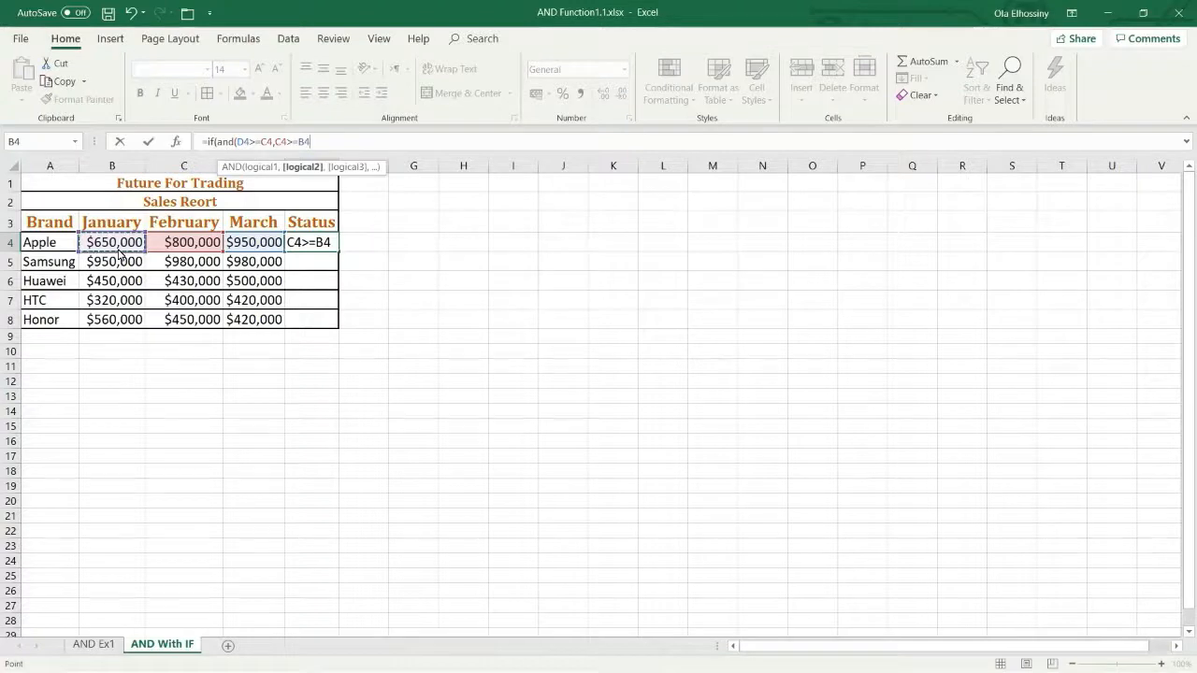
# Step: Close the nested AND function in E4 and set the IF function's value-if-true to "UP"
pyautogui.write(')')
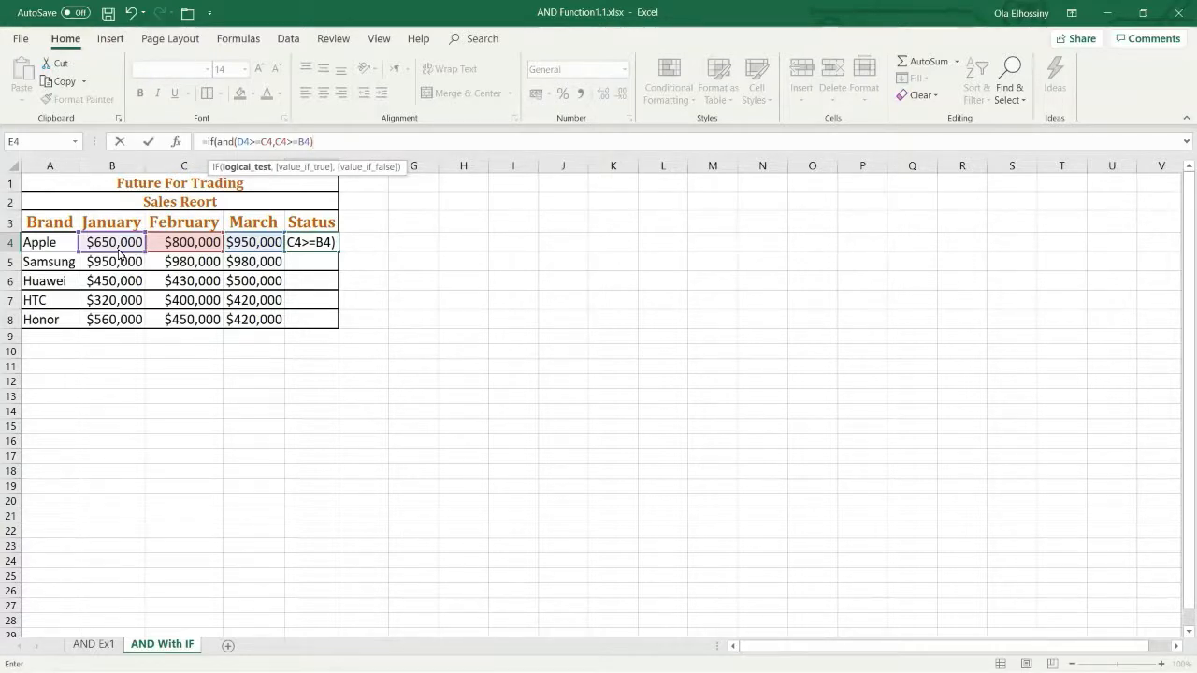
pyautogui.write(',')
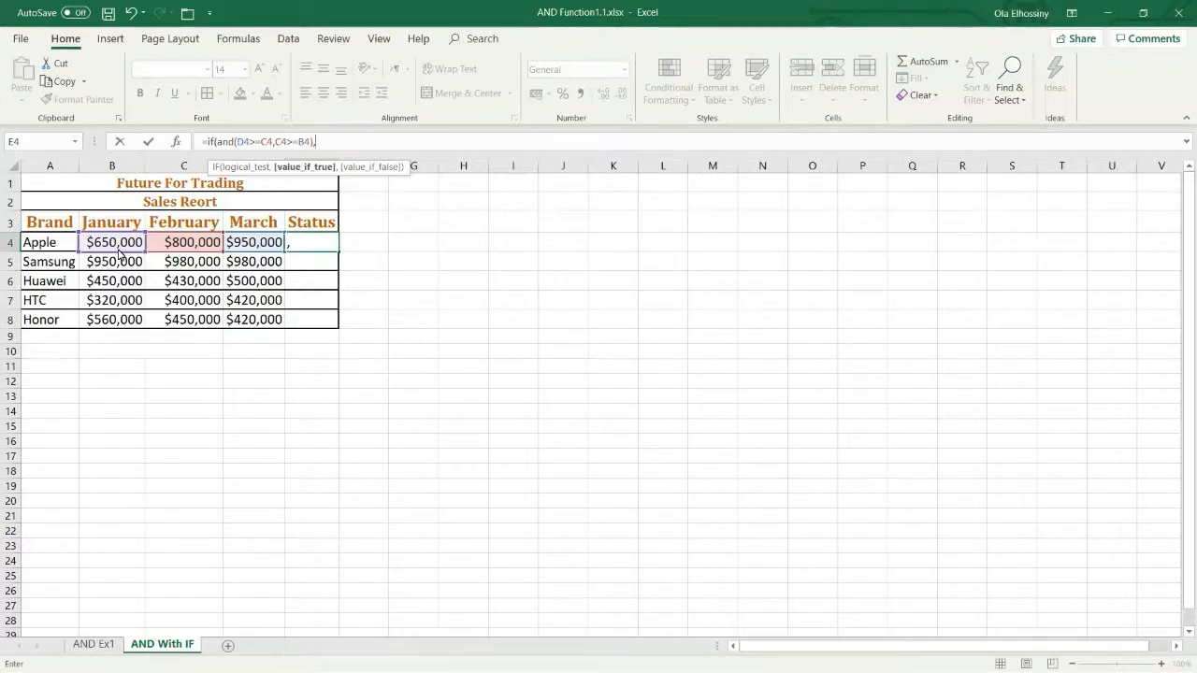
pyautogui.write('"UP"')
pyautogui.write(',')
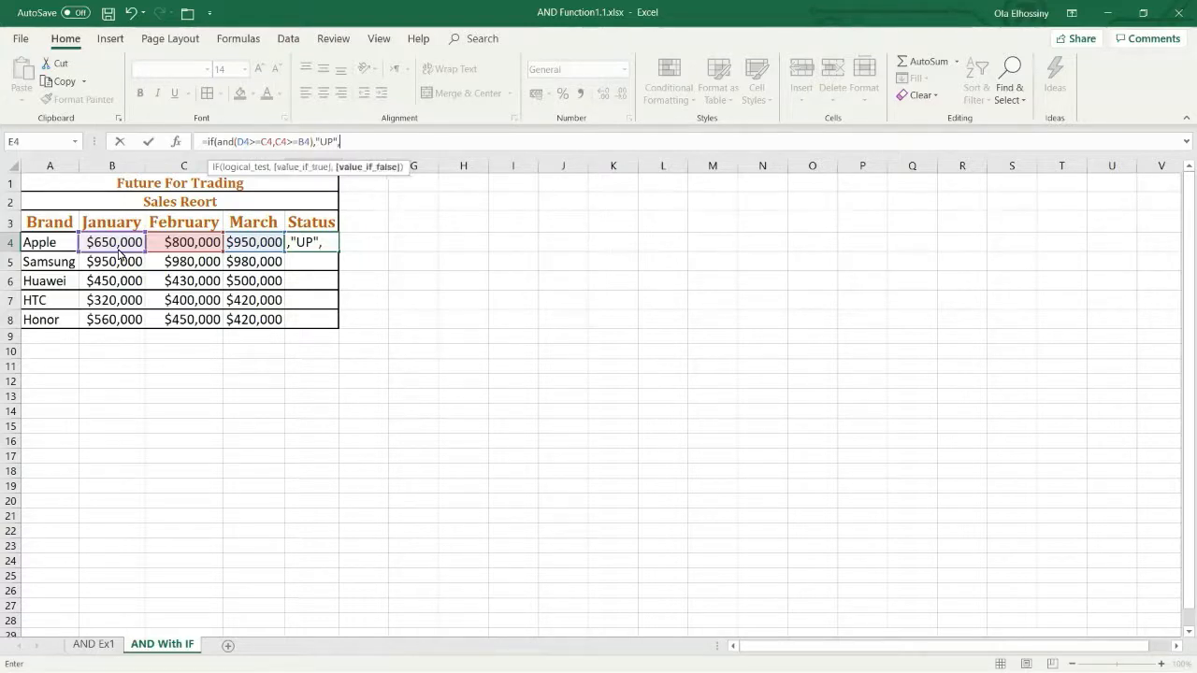
pyautogui.write('"Down")')
# Step: Set the value-if-false to "Down" and complete the IF formula in E4
pyautogui.press('Return')
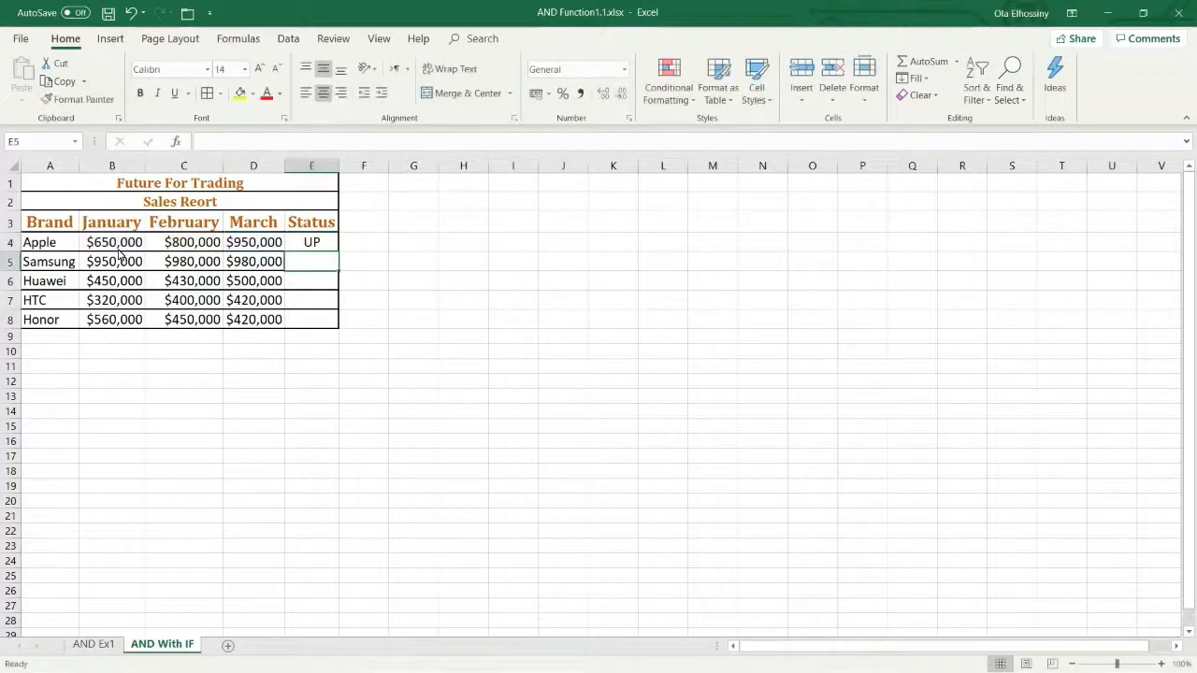
# Step: Fill Apple's Status formula from E4 down the column to E8
pyautogui.click(313, 242)
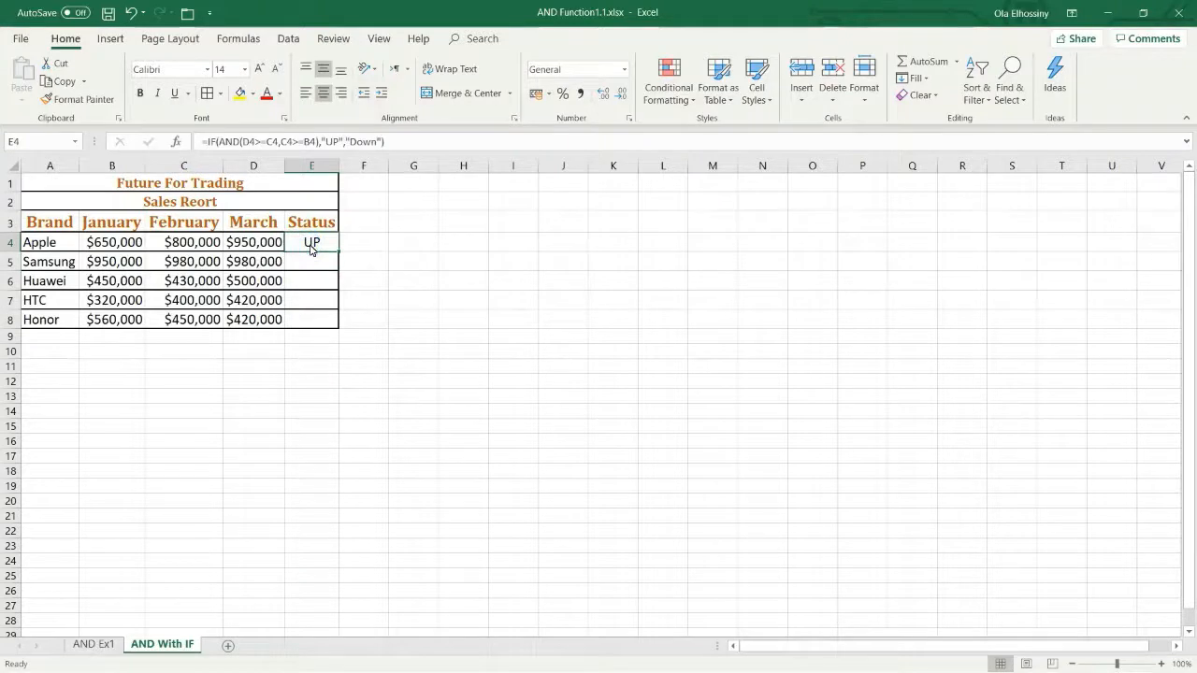
pyautogui.doubleClick(339, 253)
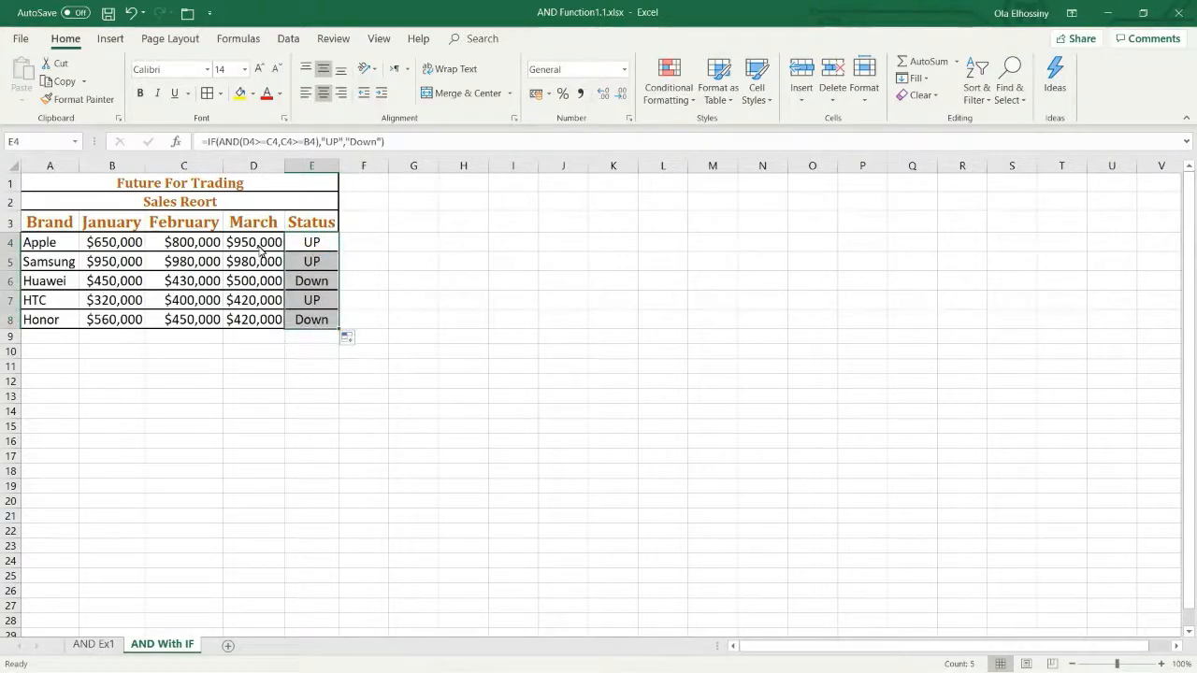
pyautogui.click(262, 251)
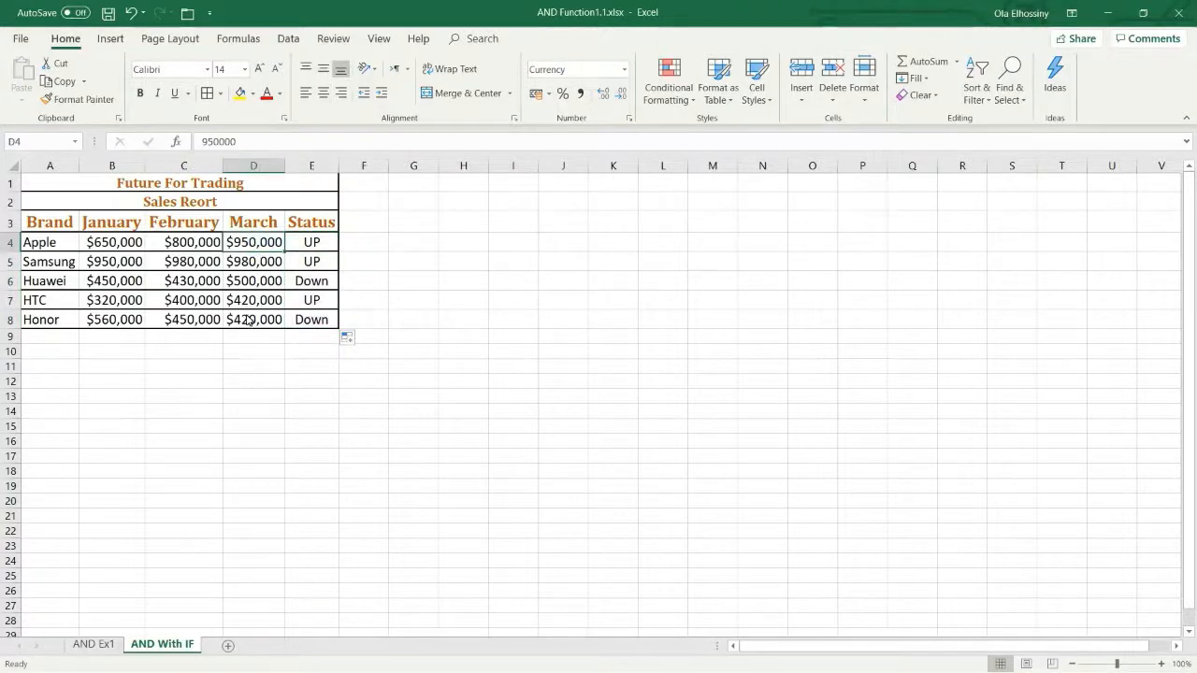